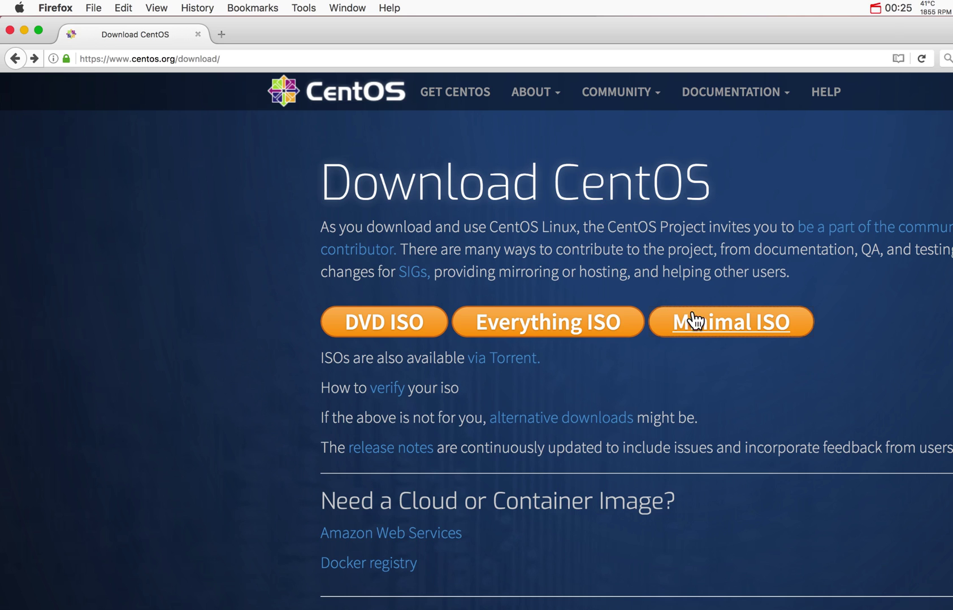
Step: Load the download mirror list for CentOS-7-x86_64-Minimal-1708.iso from the Minimal ISO link
{"action": "left_click", "coordinate": [714, 324]}
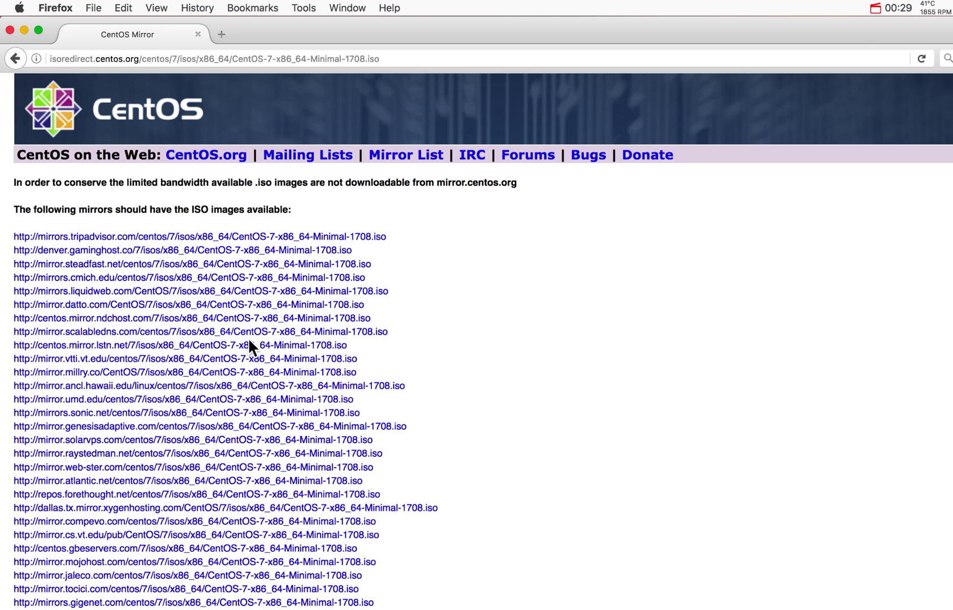
Step: Minimize Firefox and start a new virtual machine from VMware Fusion's File menu
{"action": "left_click", "coordinate": [22, 29]}
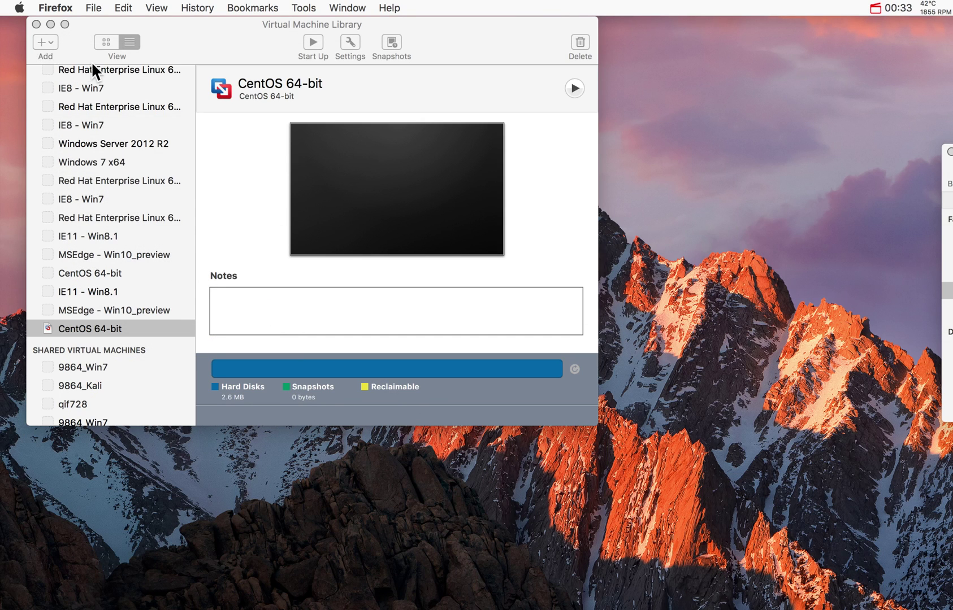
{"action": "left_click", "coordinate": [173, 41]}
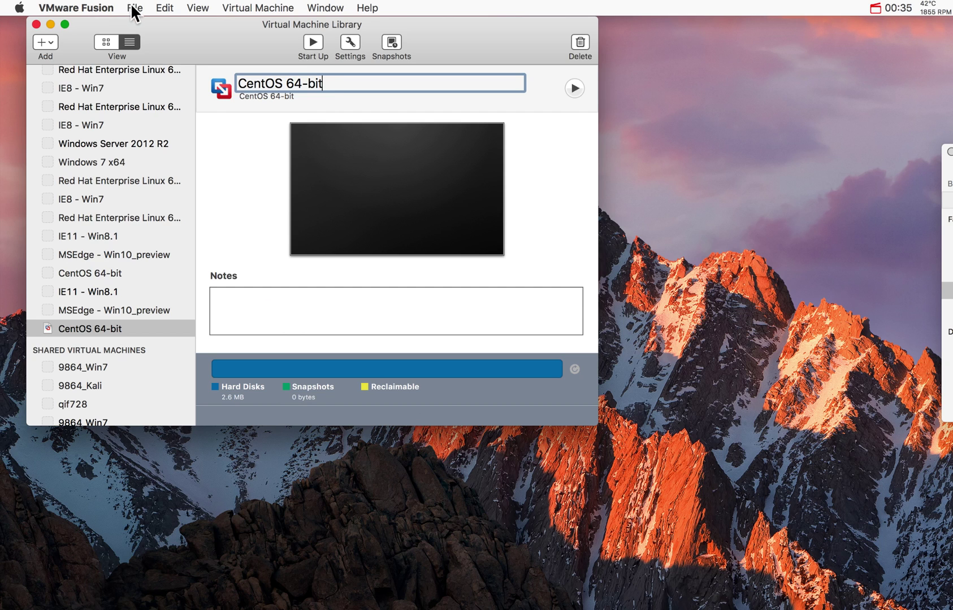
{"action": "left_click", "coordinate": [135, 7]}
{"action": "left_click", "coordinate": [147, 23]}
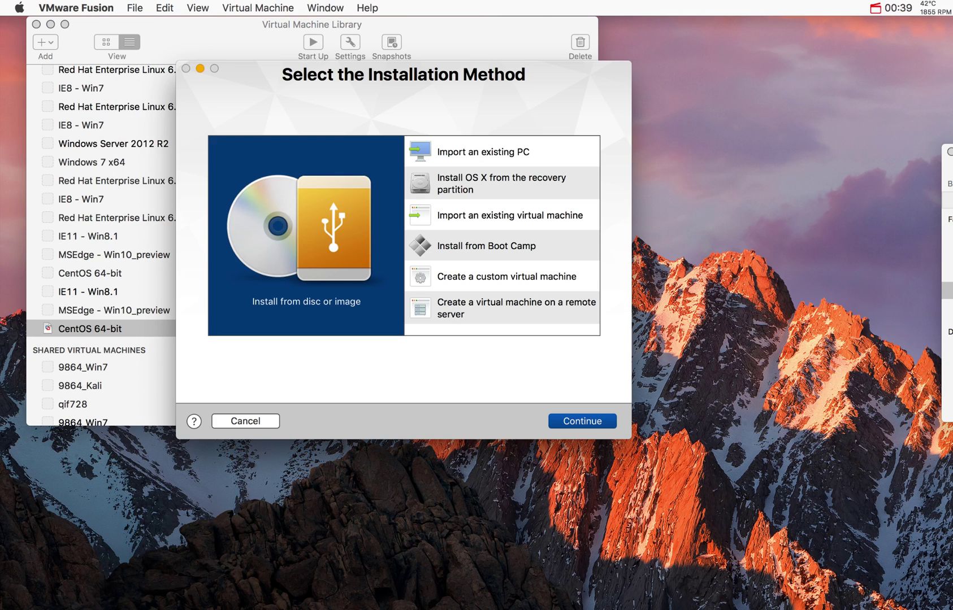
Step: Use the CentOS-7-x86_64-Minimal-1708.iso image as the installer and choose to customize settings
{"action": "key", "text": "super+Tab"}
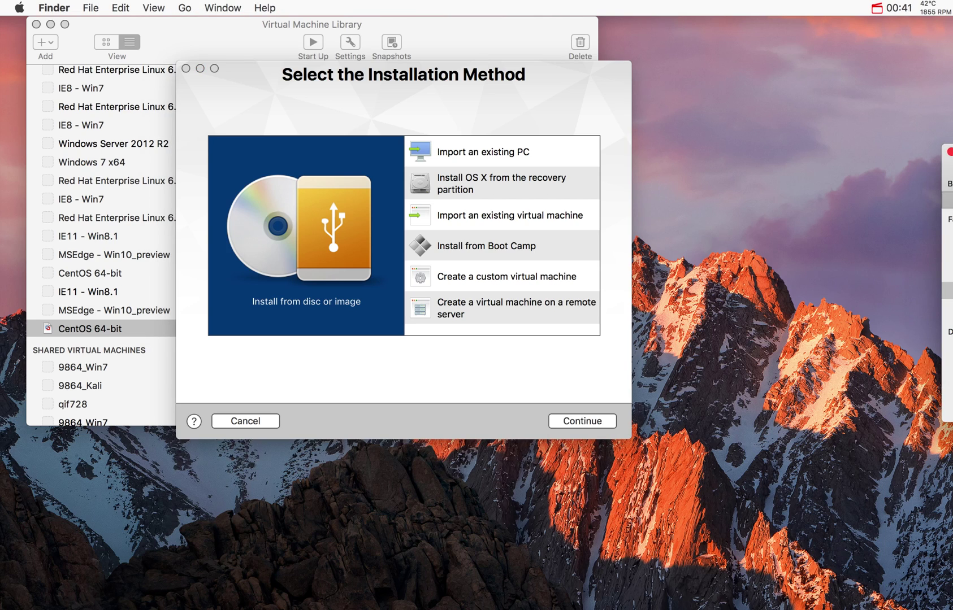
{"action": "left_click_drag", "start_coordinate": [949, 259], "coordinate": [476, 253]}
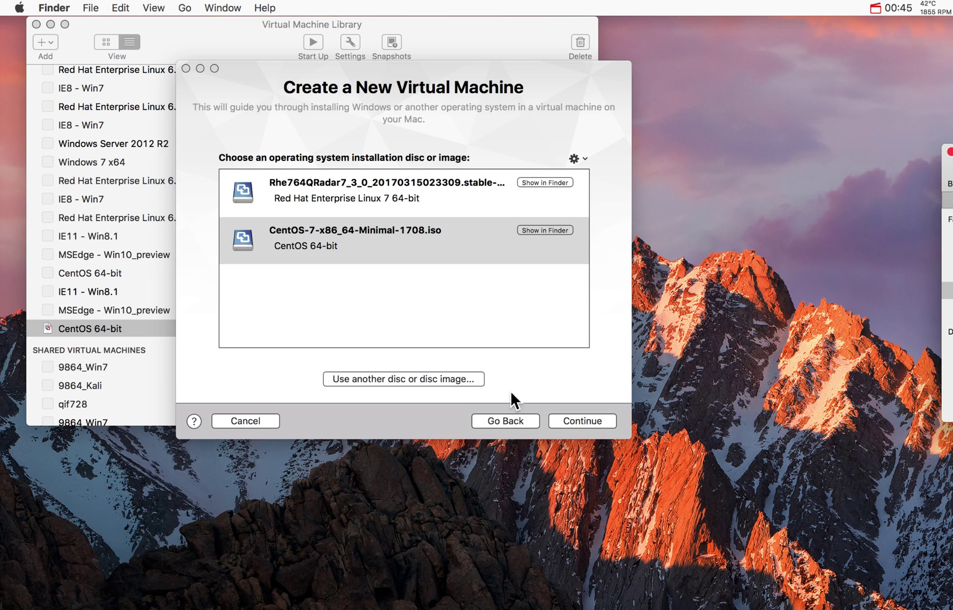
{"action": "left_click", "coordinate": [454, 238]}
{"action": "left_click", "coordinate": [585, 421]}
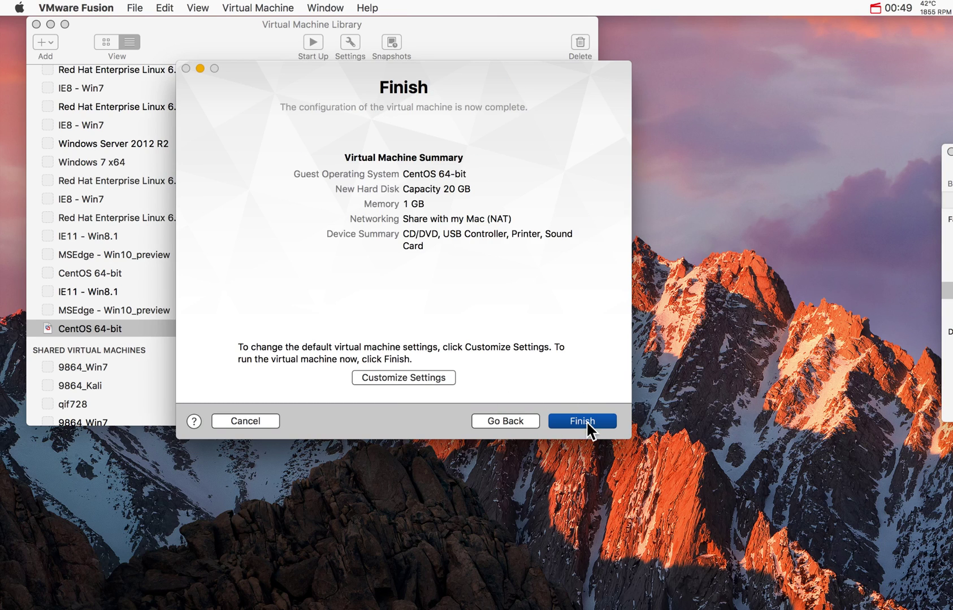
{"action": "left_click", "coordinate": [421, 377]}
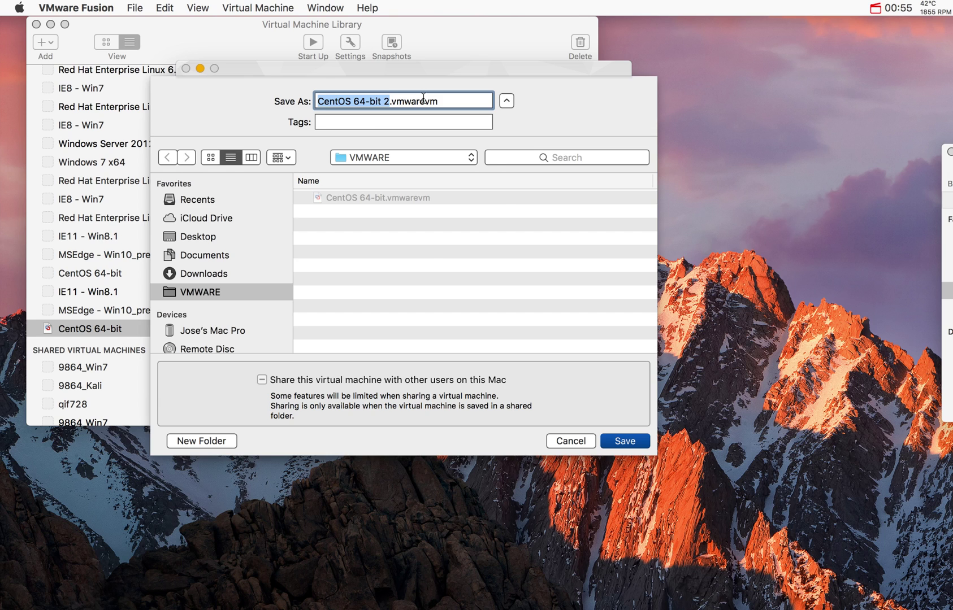
Step: Save the machine as CentOS 64-bit 2 and give it 4 processor cores
{"action": "left_click", "coordinate": [629, 439]}
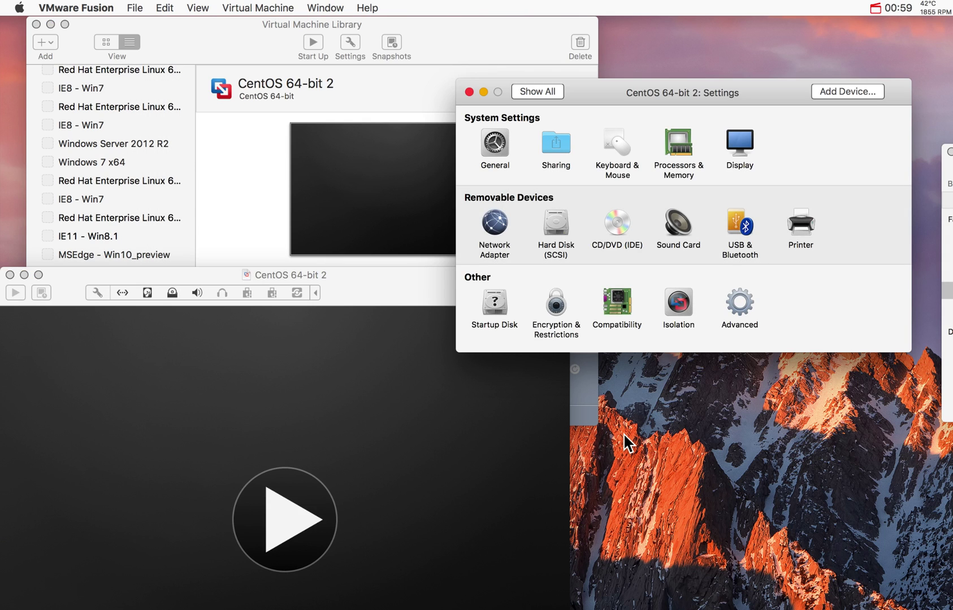
{"action": "left_click", "coordinate": [675, 142]}
{"action": "left_click", "coordinate": [664, 148]}
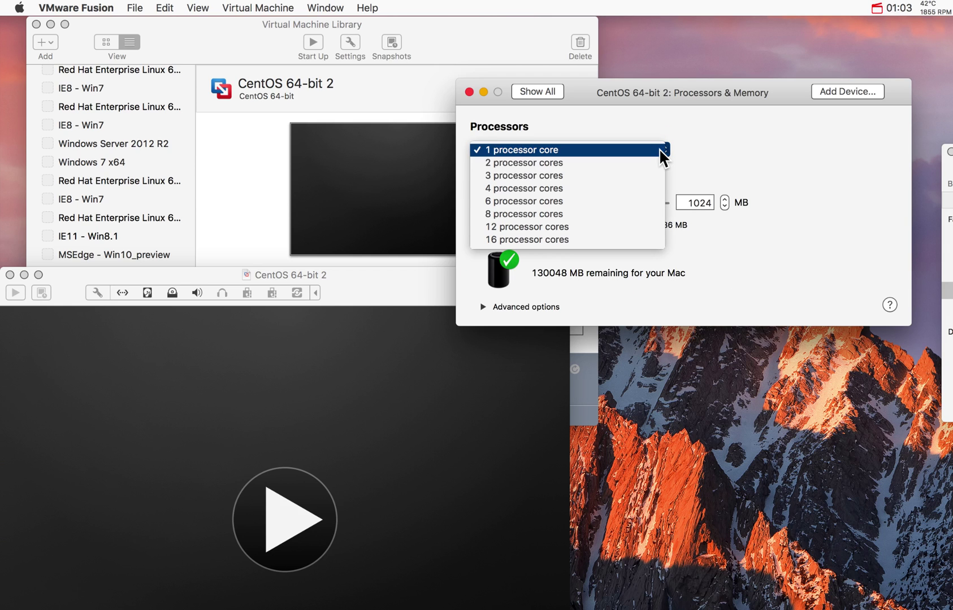
{"action": "left_click", "coordinate": [652, 189]}
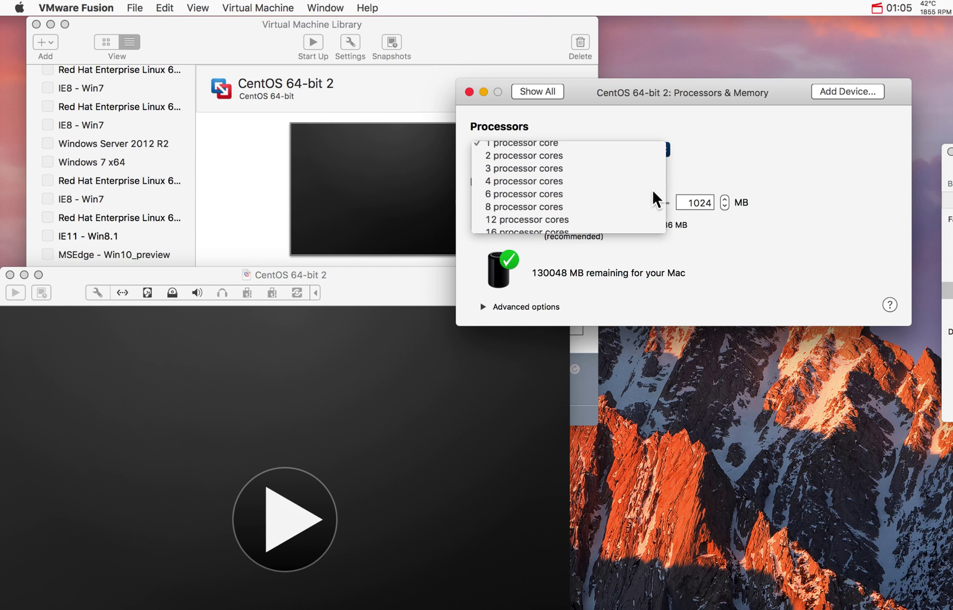
Step: Change the memory from 1024 MB to 6144 MB and recheck Processors & Memory
{"action": "left_click", "coordinate": [711, 204]}
{"action": "left_click_drag", "start_coordinate": [711, 203], "coordinate": [666, 198]}
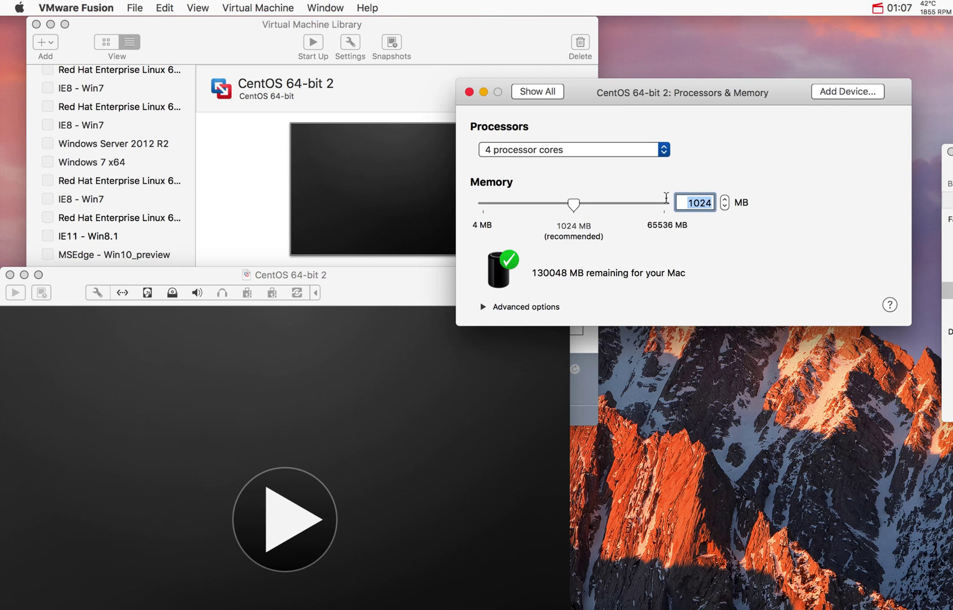
{"action": "type", "text": "6144"}
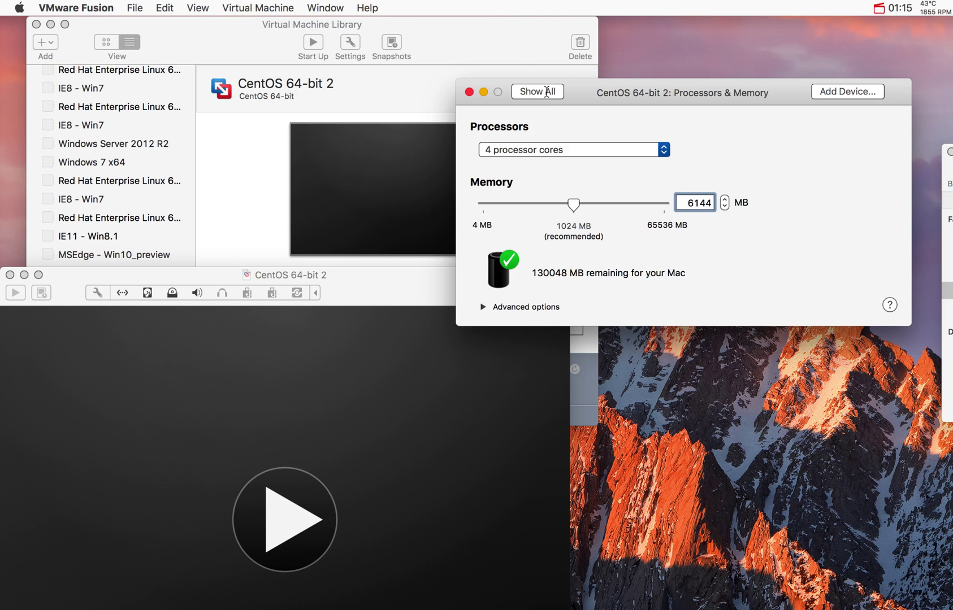
{"action": "left_click", "coordinate": [547, 92]}
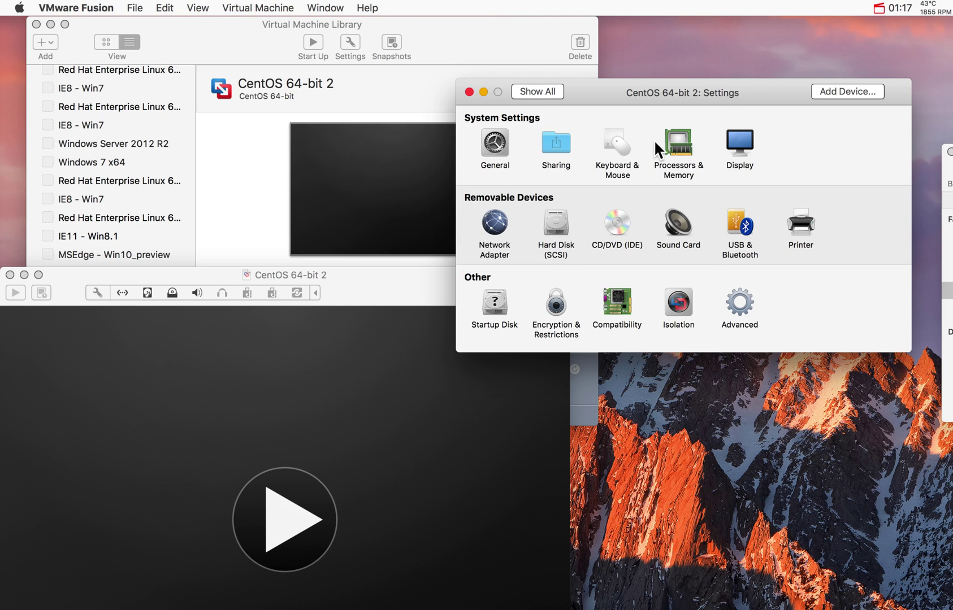
{"action": "left_click", "coordinate": [665, 141]}
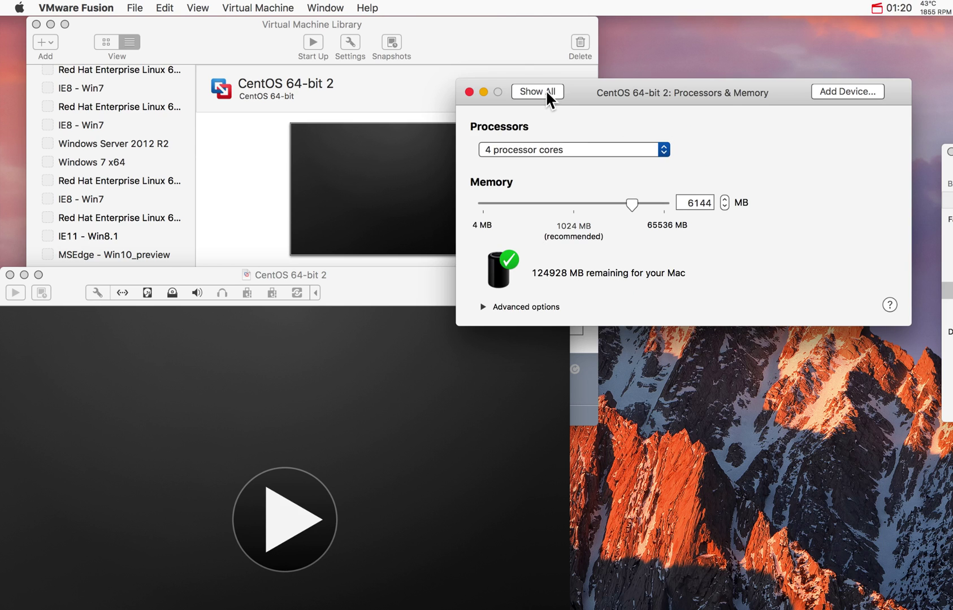
Step: Expand the SCSI hard disk size to 200 GB and apply it
{"action": "left_click", "coordinate": [546, 91]}
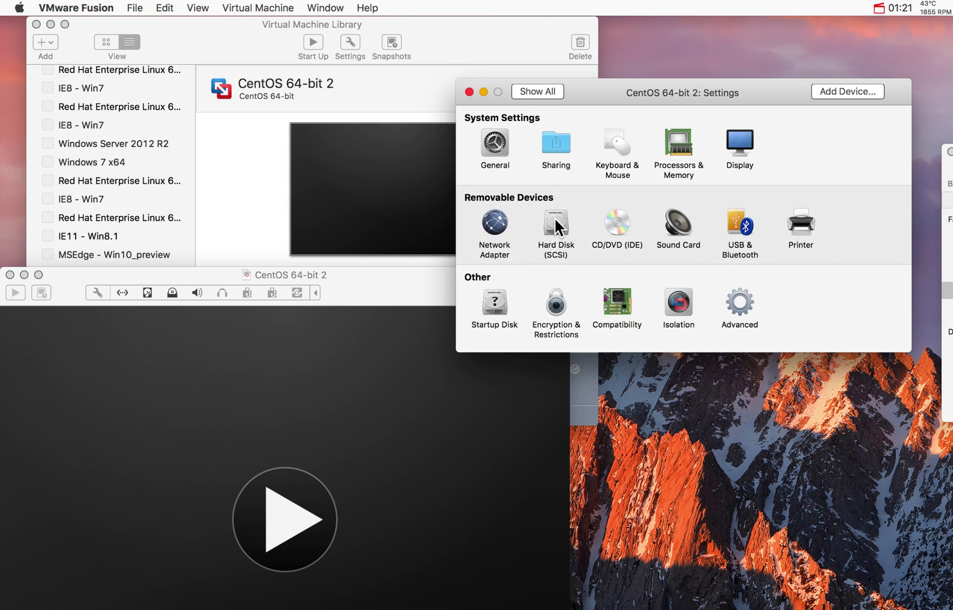
{"action": "left_click", "coordinate": [554, 220]}
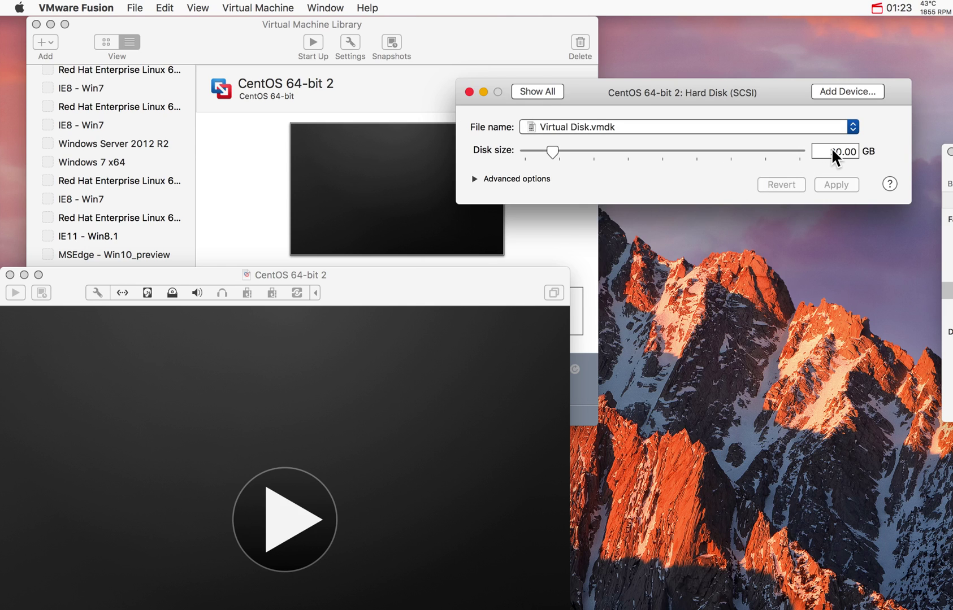
{"action": "left_click", "coordinate": [832, 150]}
{"action": "type", "text": "0"}
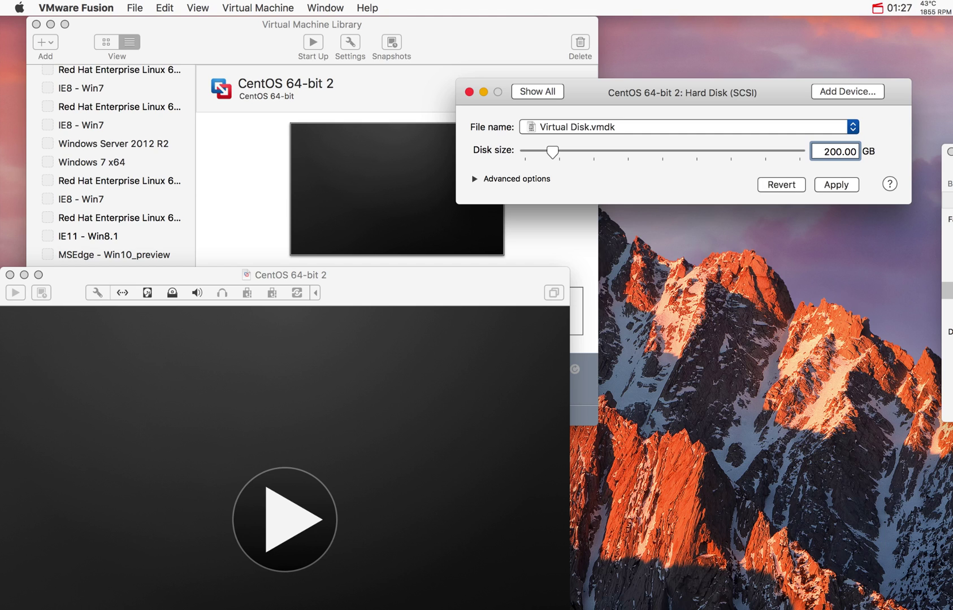
{"action": "left_click", "coordinate": [834, 183]}
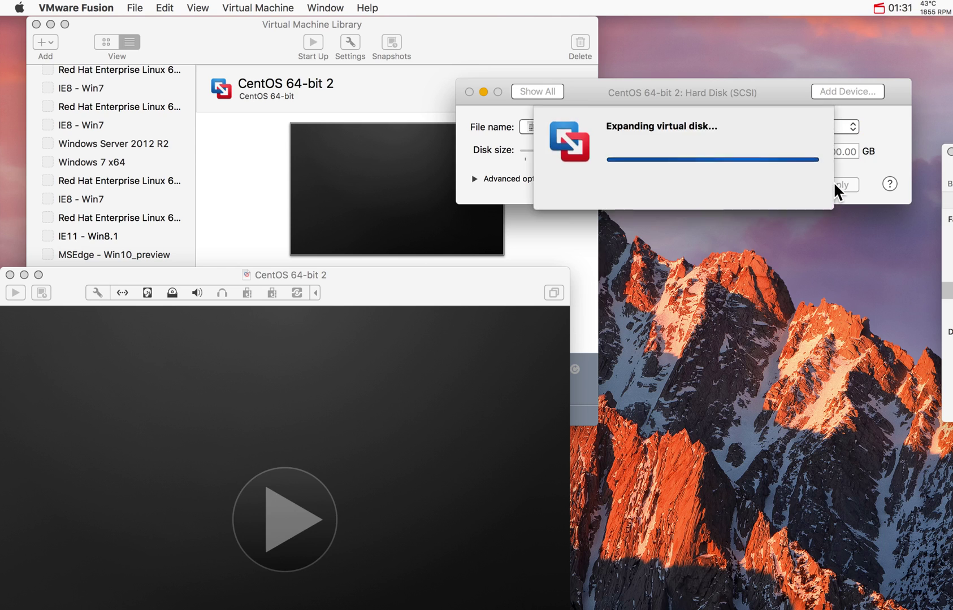
Step: Confirm the Network Adapter is set to Share with my Mac
{"action": "left_click", "coordinate": [539, 89]}
{"action": "left_click", "coordinate": [493, 224]}
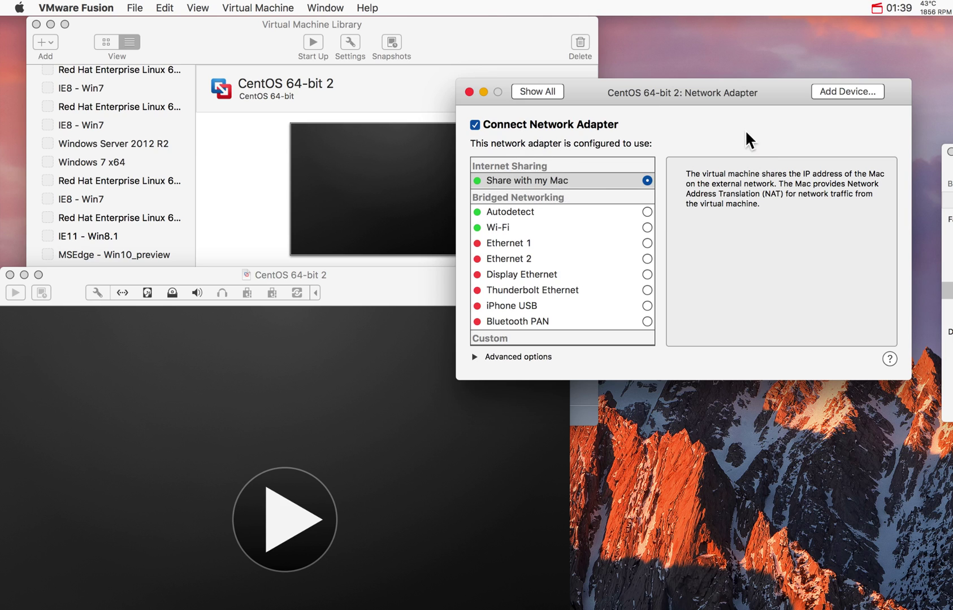
{"action": "left_click", "coordinate": [534, 95]}
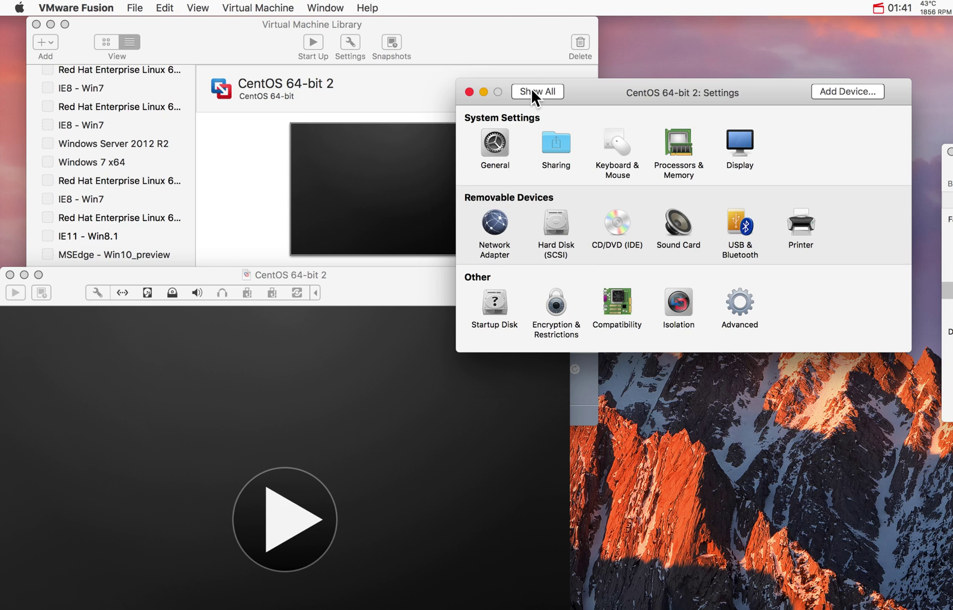
Step: Close the settings window and power on the CentOS 64-bit 2 virtual machine
{"action": "left_click", "coordinate": [468, 91]}
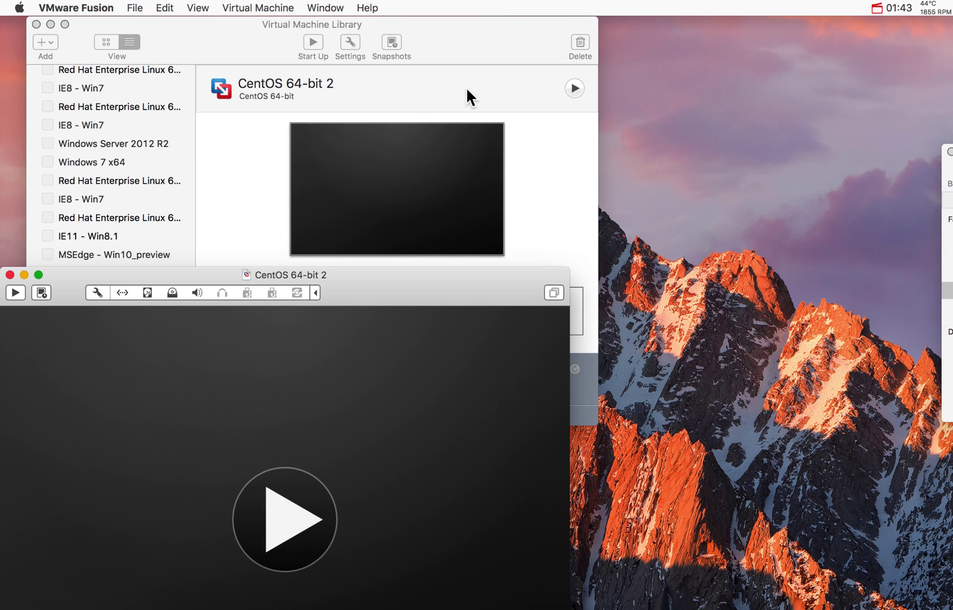
{"action": "left_click_drag", "start_coordinate": [352, 278], "coordinate": [420, 100]}
{"action": "left_click", "coordinate": [312, 341]}
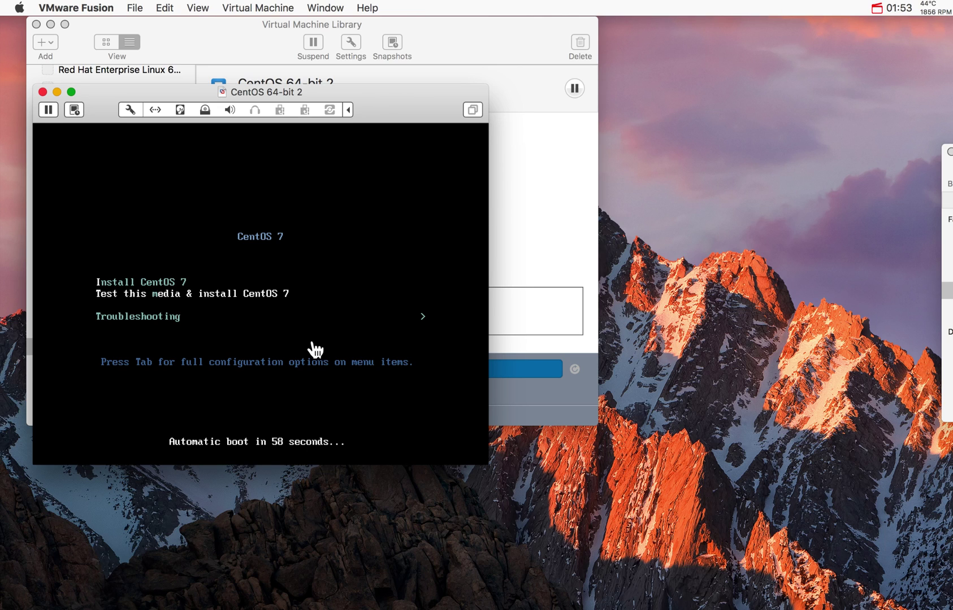
Step: Select Install CentOS 7 in the boot menu to launch the installer
{"action": "left_click", "coordinate": [238, 281]}
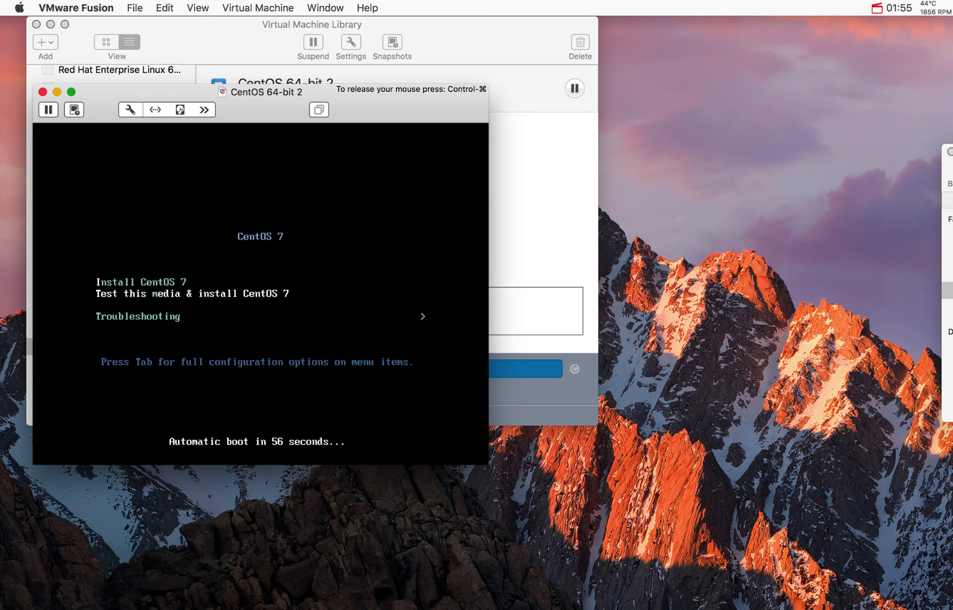
{"action": "key", "text": "Up"}
{"action": "key", "text": "Return"}
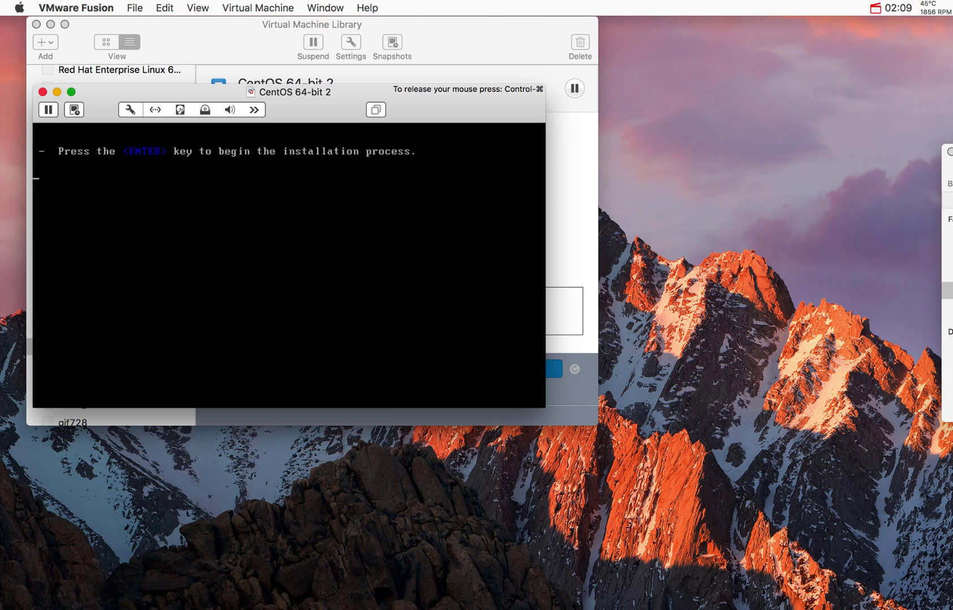
{"action": "key", "text": "ctrl+super"}
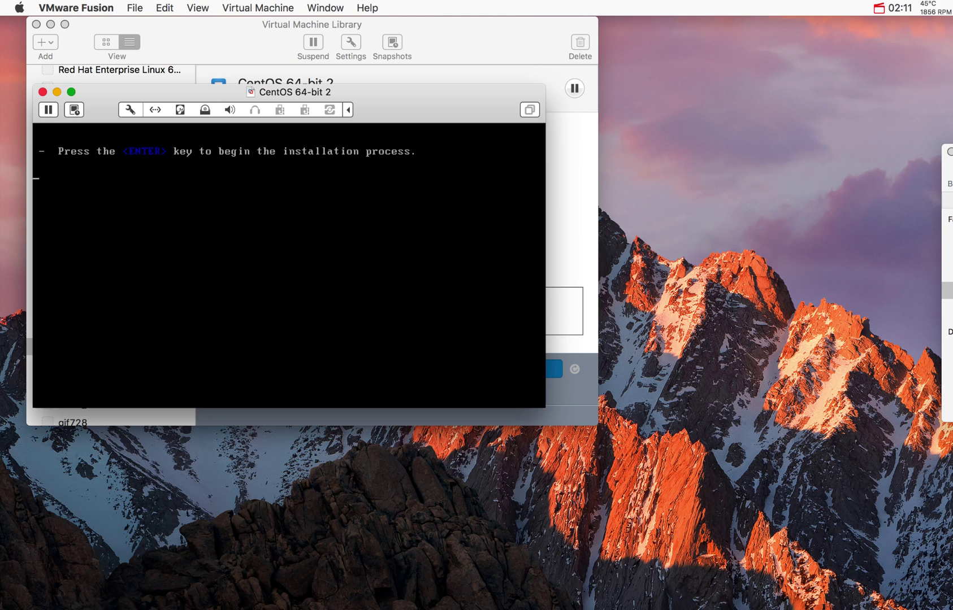
Step: Keep English and accept automatic partitioning on the 200 GiB disk under Installation Destination
{"action": "left_click", "coordinate": [951, 502]}
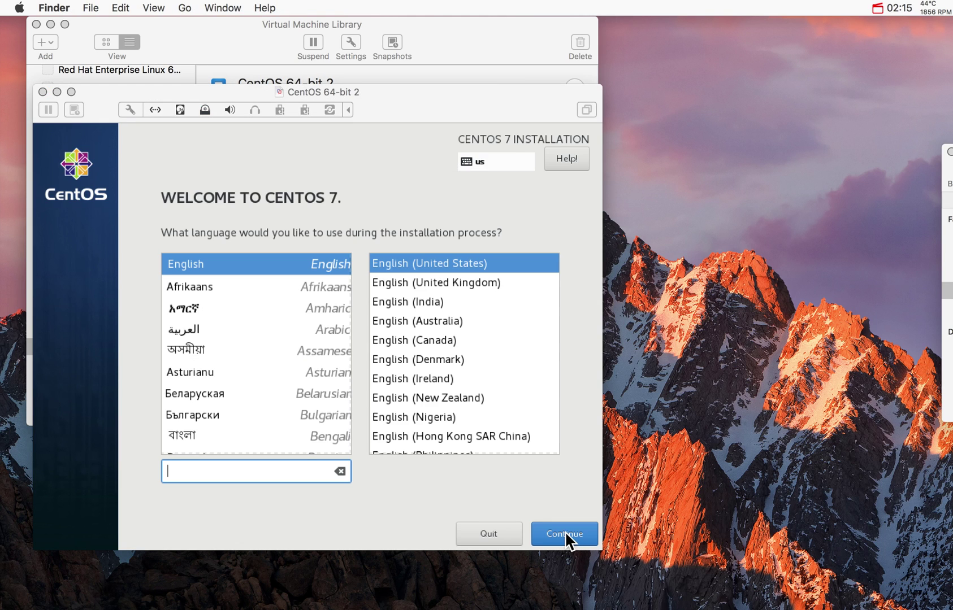
{"action": "left_click", "coordinate": [566, 539]}
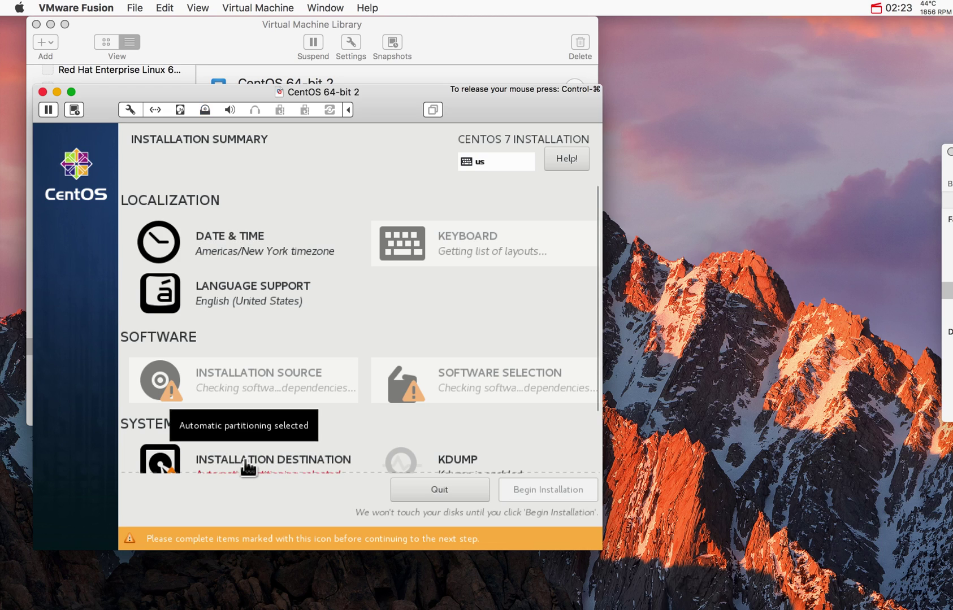
{"action": "left_click", "coordinate": [246, 462]}
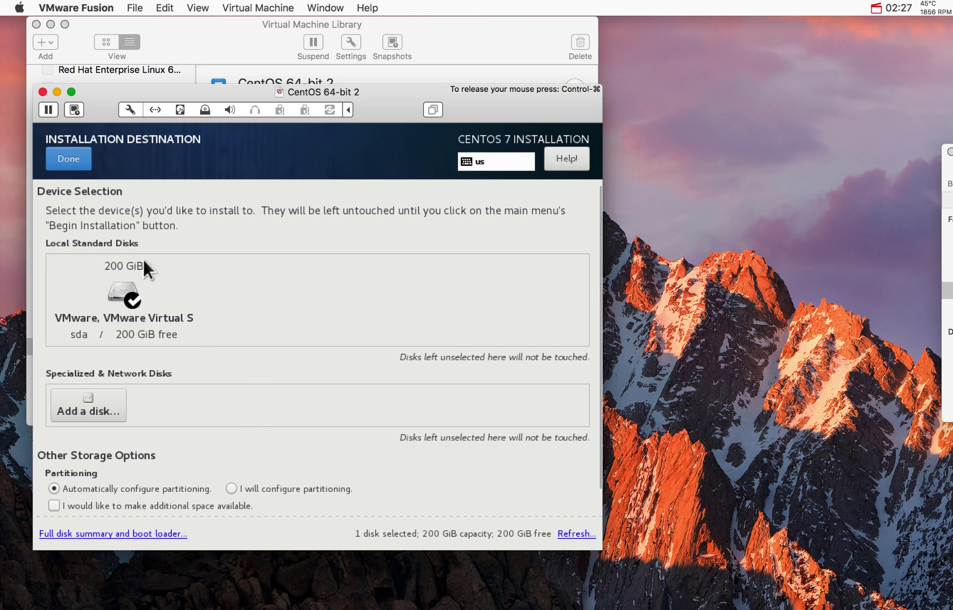
{"action": "left_click", "coordinate": [72, 162]}
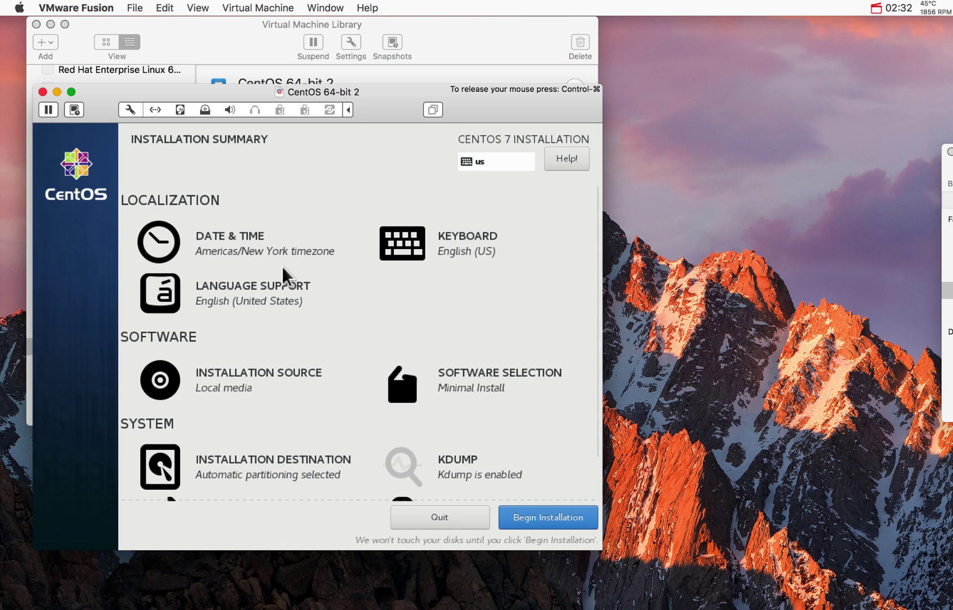
Step: Begin the installation and enter a new root password
{"action": "left_click", "coordinate": [531, 514]}
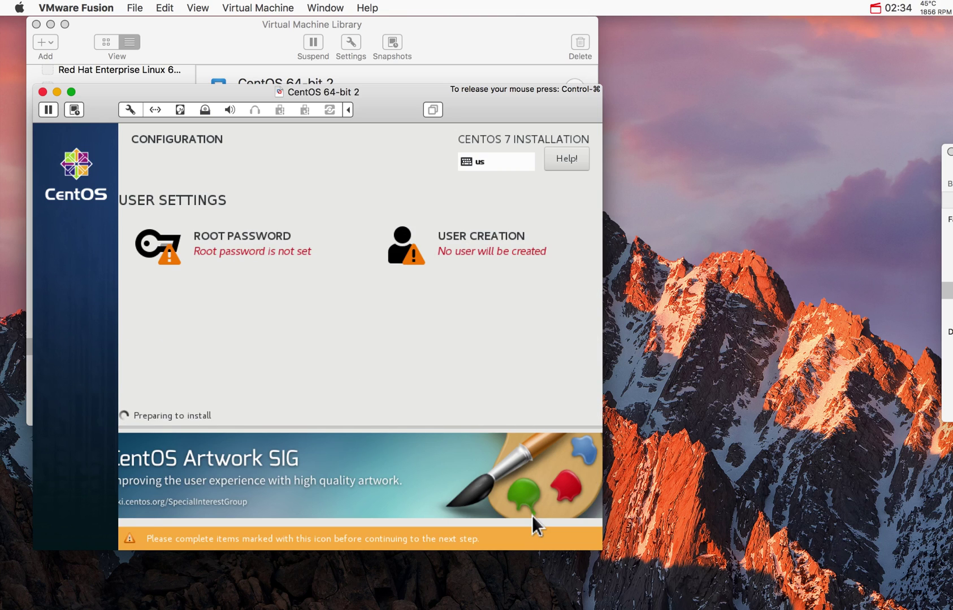
{"action": "left_click", "coordinate": [277, 265]}
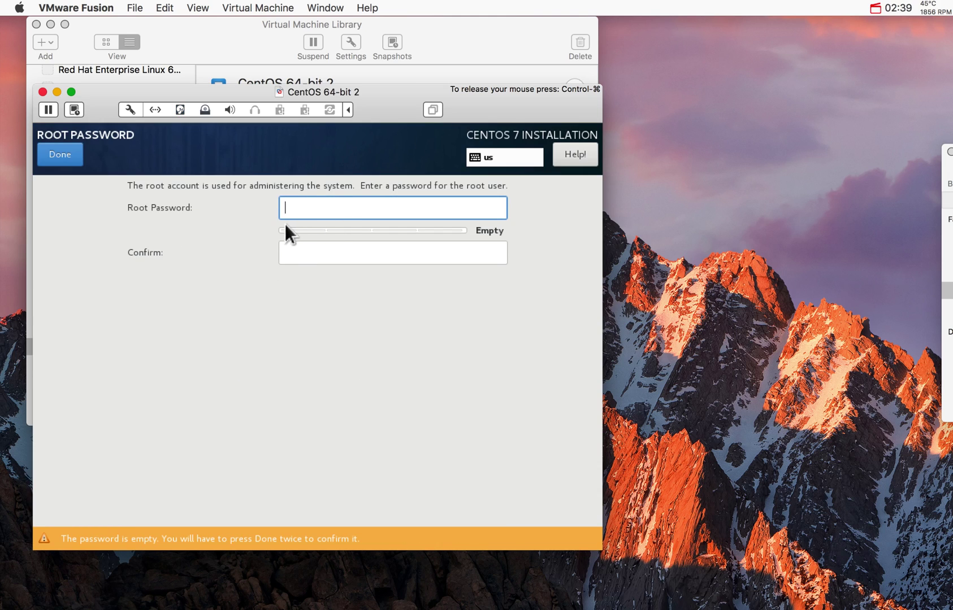
{"action": "type", "text": "•"}
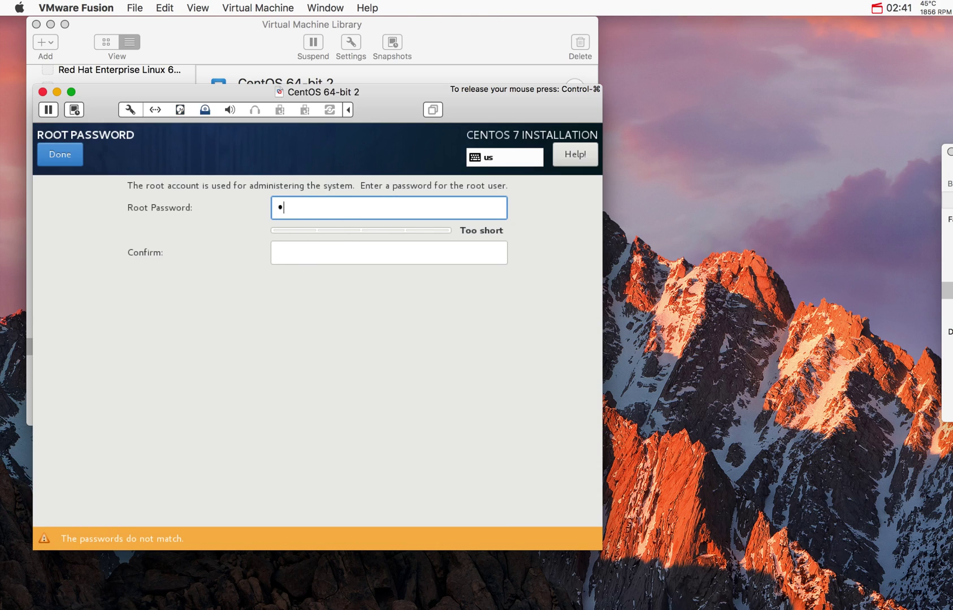
{"action": "key", "text": "BackSpace"}
{"action": "type", "text": "••••••"}
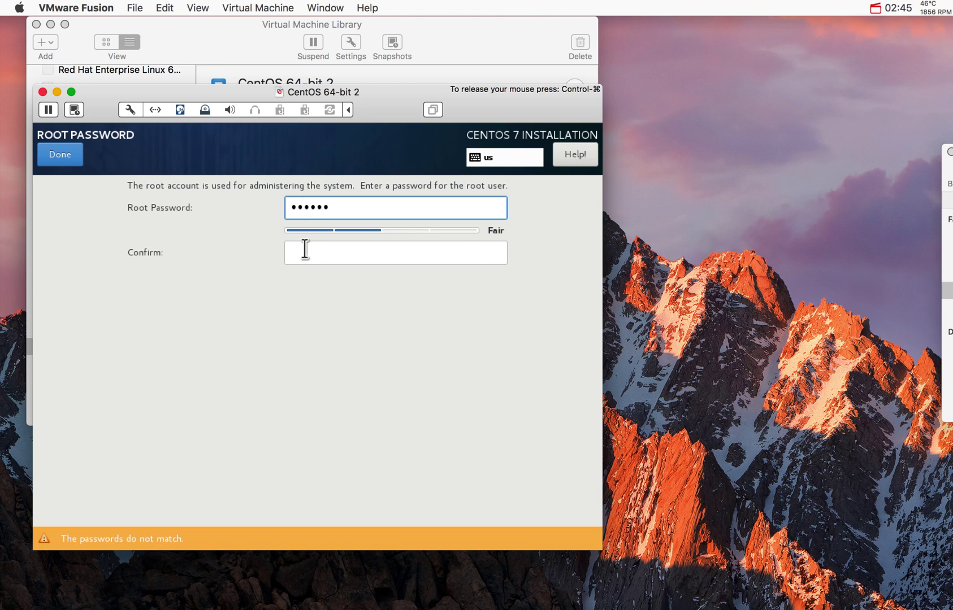
Step: Confirm the root password and leave the installation running until complete
{"action": "left_click", "coordinate": [304, 249]}
{"action": "type", "text": "••••••"}
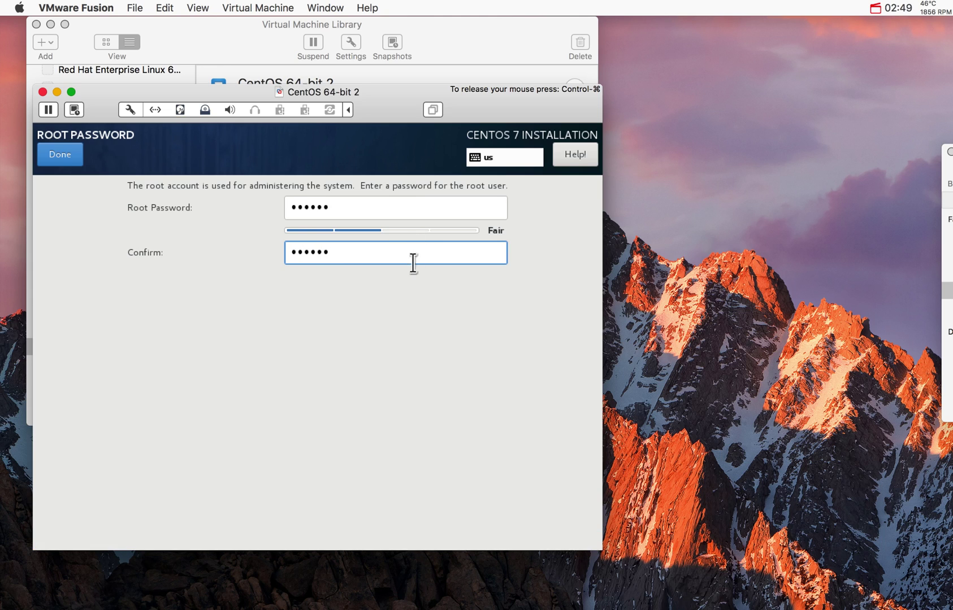
{"action": "key", "text": "ctrl+super"}
{"action": "left_click", "coordinate": [55, 149]}
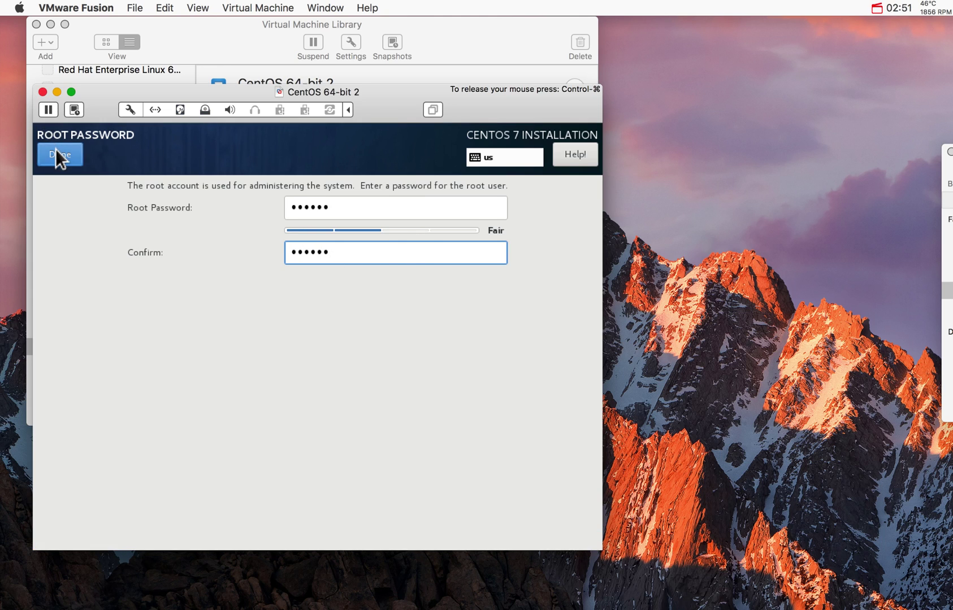
{"action": "left_click", "coordinate": [54, 149]}
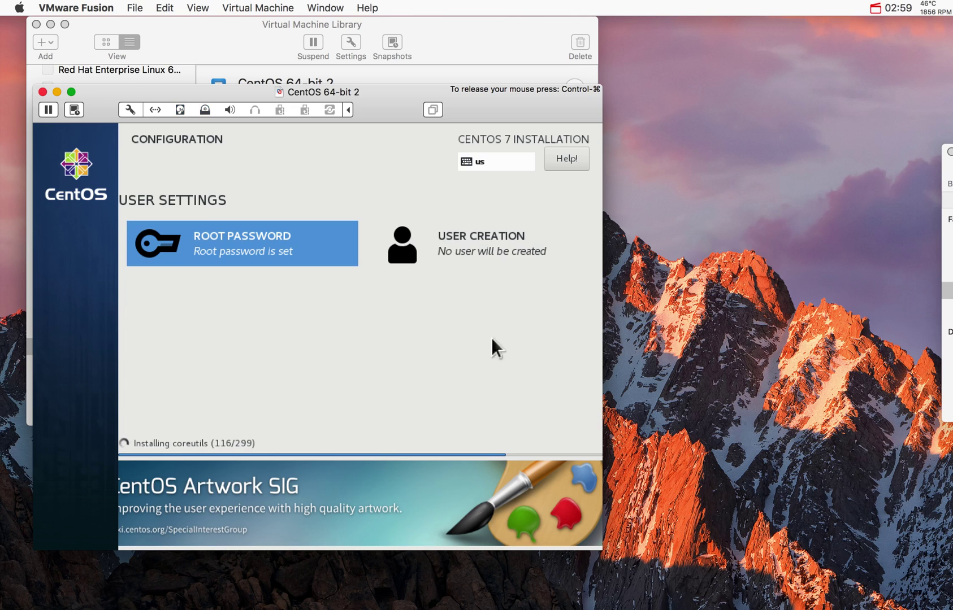
{"action": "key", "text": "super+Tab"}
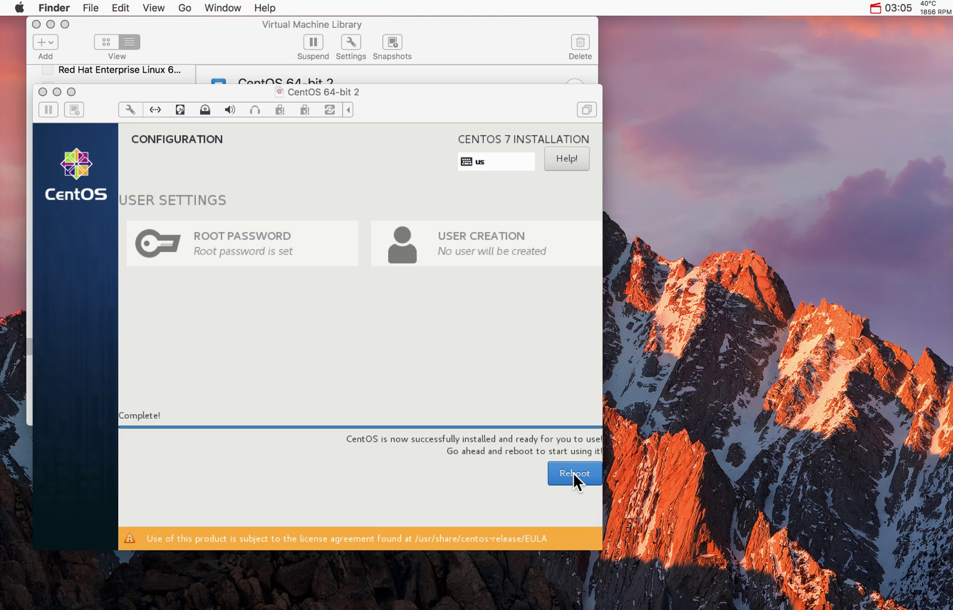
Step: Reboot into the new CentOS 7 system and enter root at the login prompt
{"action": "left_click", "coordinate": [568, 476]}
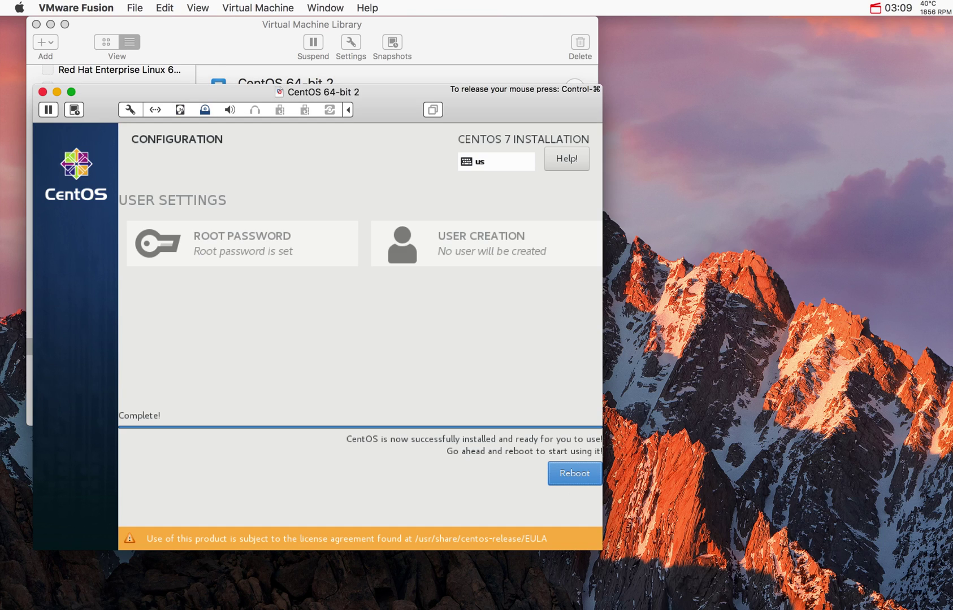
{"action": "left_click", "coordinate": [568, 476]}
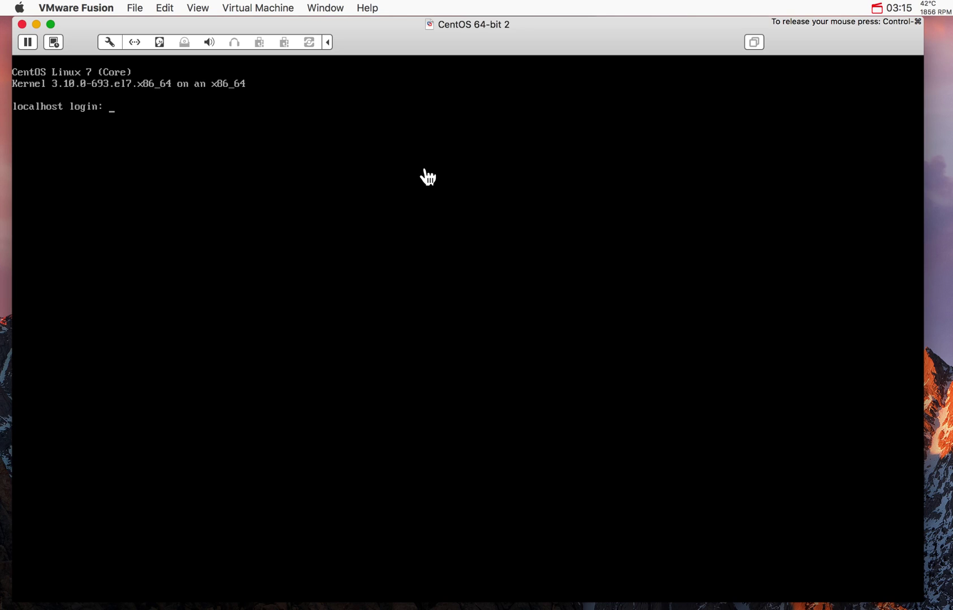
{"action": "type", "text": "root"}
{"action": "key", "text": "Return"}
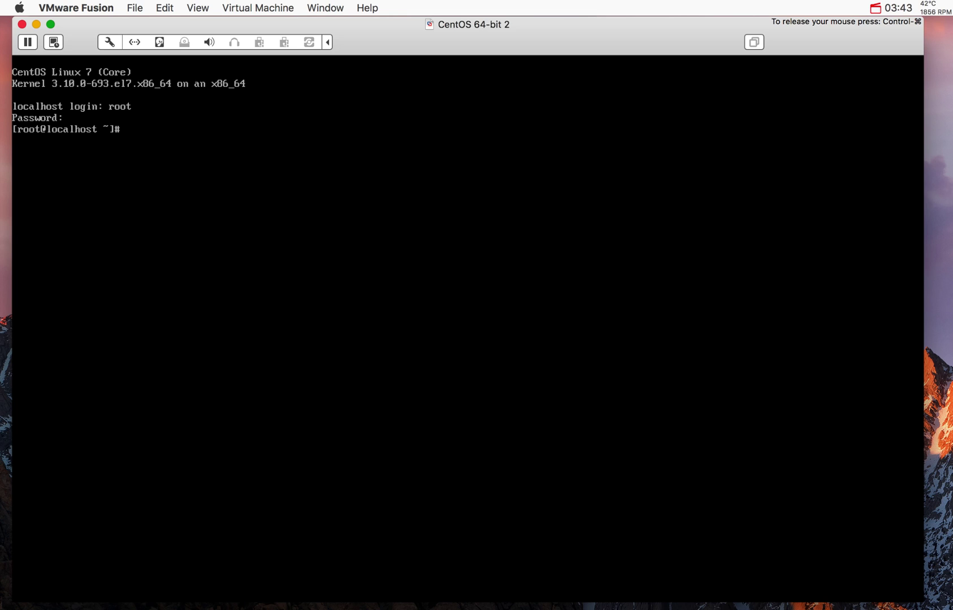
Step: Open the ifcfg-ens33 network file in vi
{"action": "key", "text": "ctrl+super"}
{"action": "key", "text": "super+Tab"}
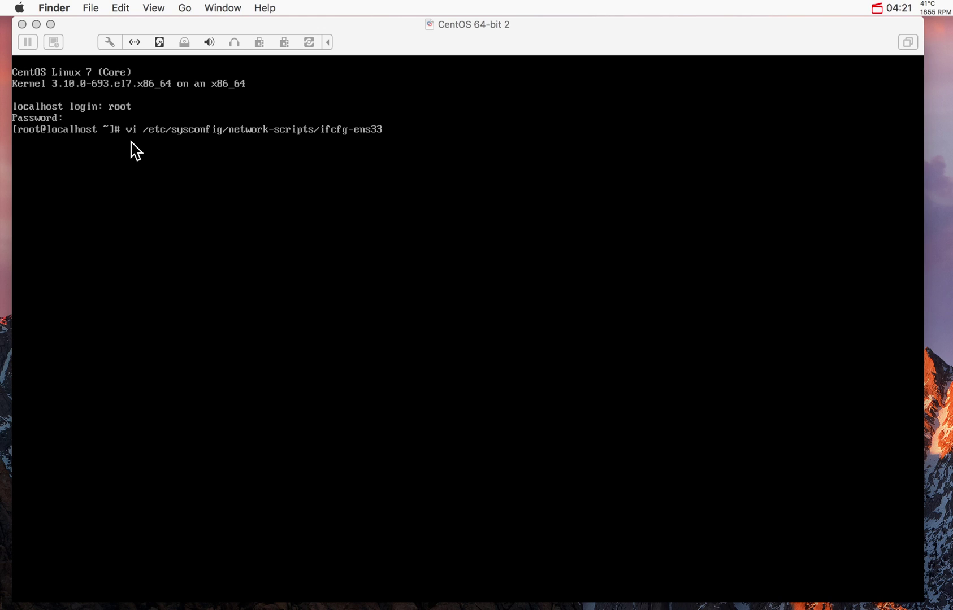
{"action": "left_click", "coordinate": [120, 199]}
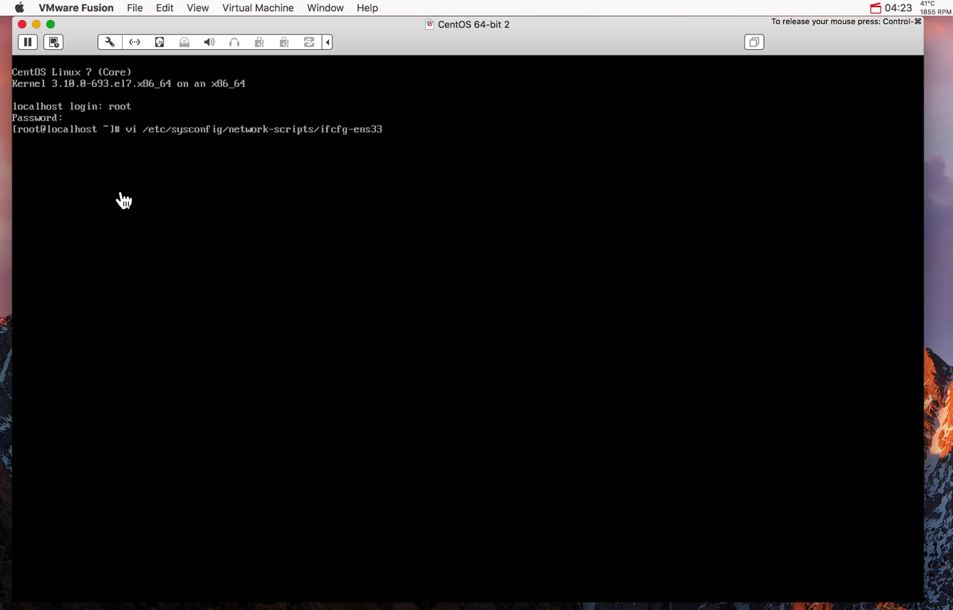
{"action": "key", "text": "Return"}
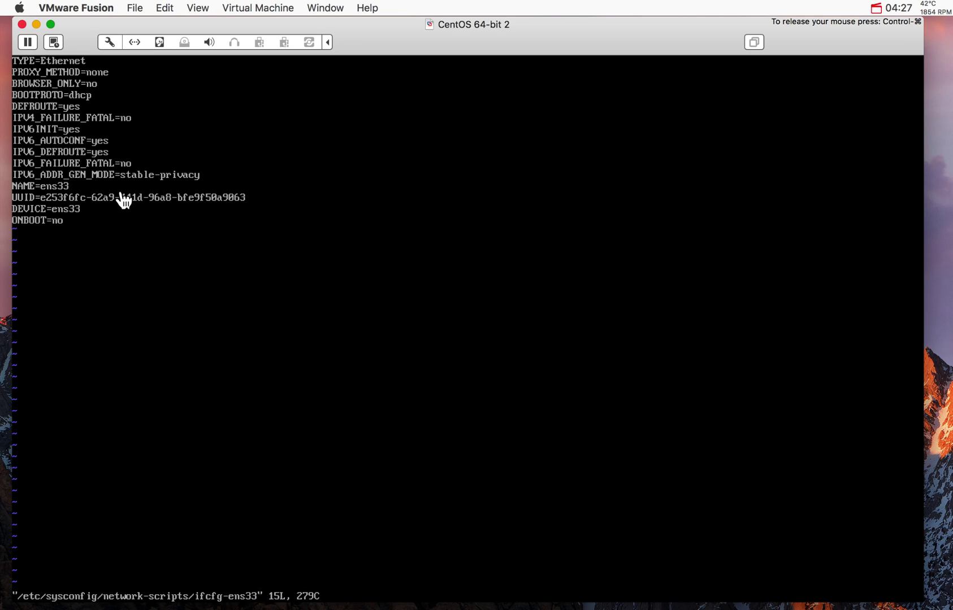
Step: Delete the IPv6, BOOTPROTO and DEFROUTE lines in insert mode, then exit insert mode
{"action": "key", "text": "i"}
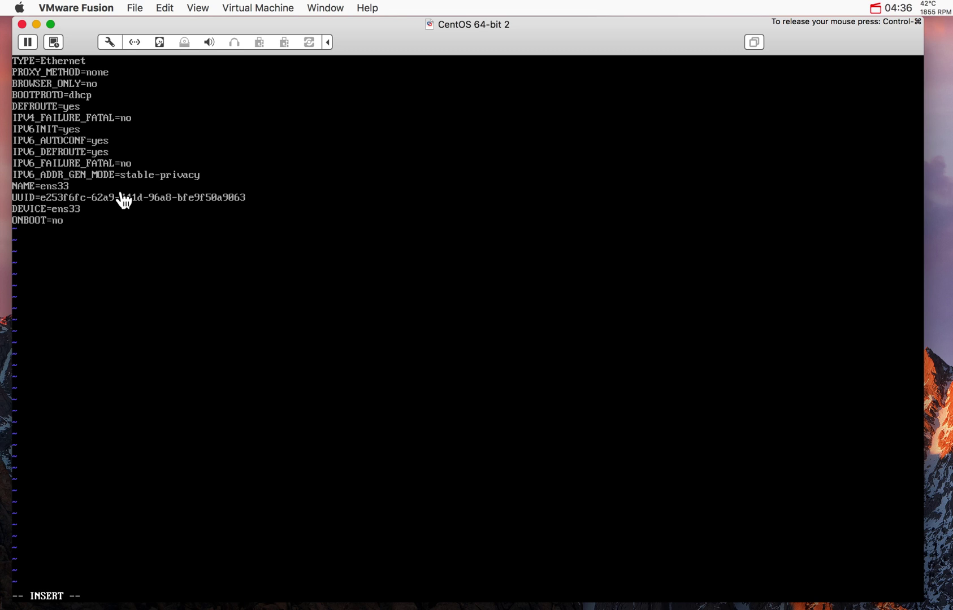
{"action": "key", "text": "BackSpace"}
{"action": "key", "text": "BackSpace"}
{"action": "key", "text": "BackSpace"}
{"action": "key", "text": "BackSpace"}
{"action": "key", "text": "BackSpace"}
{"action": "key", "text": "BackSpace"}
{"action": "key", "text": "BackSpace"}
{"action": "key", "text": "BackSpace"}
{"action": "key", "text": "BackSpace"}
{"action": "key", "text": "BackSpace"}
{"action": "key", "text": "BackSpace"}
{"action": "key", "text": "BackSpace"}
{"action": "key", "text": "BackSpace"}
{"action": "key", "text": "BackSpace"}
{"action": "key", "text": "BackSpace"}
{"action": "key", "text": "BackSpace"}
{"action": "key", "text": "BackSpace"}
{"action": "key", "text": "BackSpace"}
{"action": "key", "text": "BackSpace"}
{"action": "key", "text": "BackSpace"}
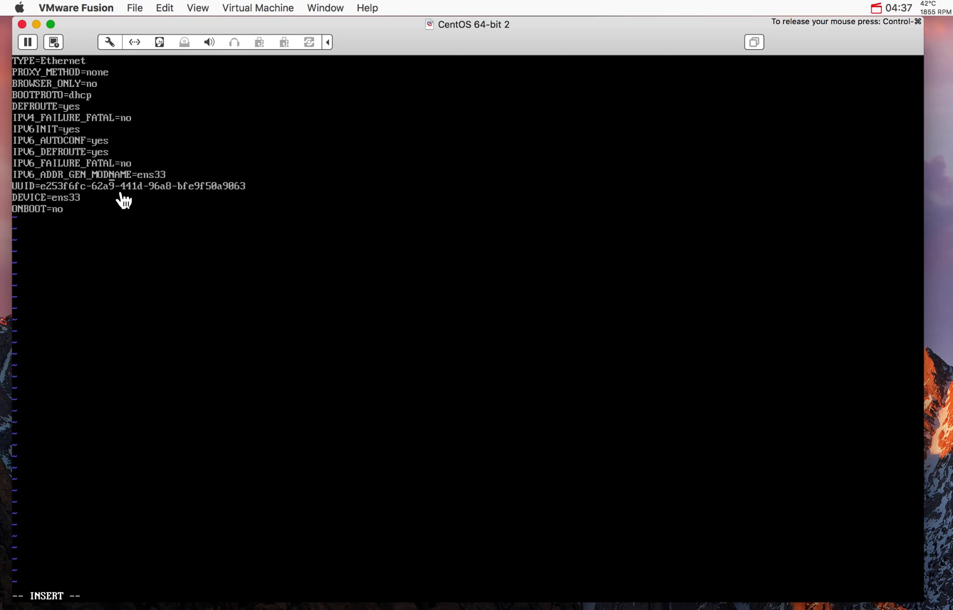
{"action": "key", "text": "BackSpace"}
{"action": "key", "text": "BackSpace"}
{"action": "key", "text": "BackSpace"}
{"action": "key", "text": "BackSpace"}
{"action": "key", "text": "BackSpace"}
{"action": "key", "text": "BackSpace"}
{"action": "key", "text": "BackSpace"}
{"action": "key", "text": "BackSpace"}
{"action": "key", "text": "BackSpace"}
{"action": "key", "text": "BackSpace"}
{"action": "key", "text": "BackSpace"}
{"action": "key", "text": "BackSpace"}
{"action": "key", "text": "BackSpace"}
{"action": "key", "text": "BackSpace"}
{"action": "key", "text": "BackSpace"}
{"action": "key", "text": "BackSpace"}
{"action": "key", "text": "BackSpace"}
{"action": "key", "text": "BackSpace"}
{"action": "key", "text": "BackSpace"}
{"action": "key", "text": "BackSpace"}
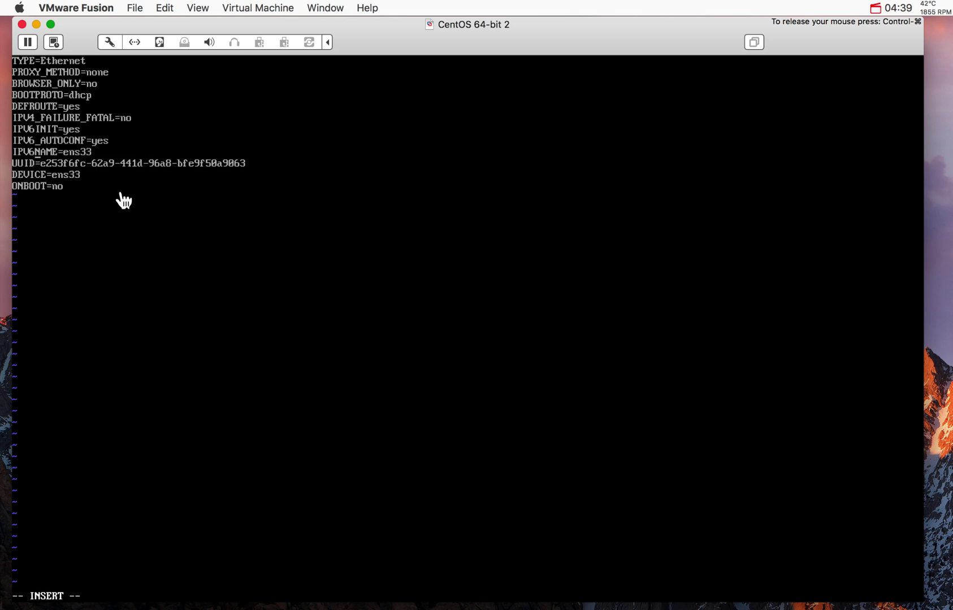
{"action": "key", "text": "BackSpace"}
{"action": "key", "text": "BackSpace"}
{"action": "key", "text": "BackSpace"}
{"action": "key", "text": "BackSpace"}
{"action": "key", "text": "BackSpace"}
{"action": "key", "text": "BackSpace"}
{"action": "key", "text": "BackSpace"}
{"action": "key", "text": "BackSpace"}
{"action": "key", "text": "BackSpace"}
{"action": "key", "text": "BackSpace"}
{"action": "key", "text": "BackSpace"}
{"action": "key", "text": "BackSpace"}
{"action": "key", "text": "BackSpace"}
{"action": "key", "text": "BackSpace"}
{"action": "key", "text": "BackSpace"}
{"action": "key", "text": "BackSpace"}
{"action": "key", "text": "BackSpace"}
{"action": "key", "text": "BackSpace"}
{"action": "key", "text": "BackSpace"}
{"action": "key", "text": "BackSpace"}
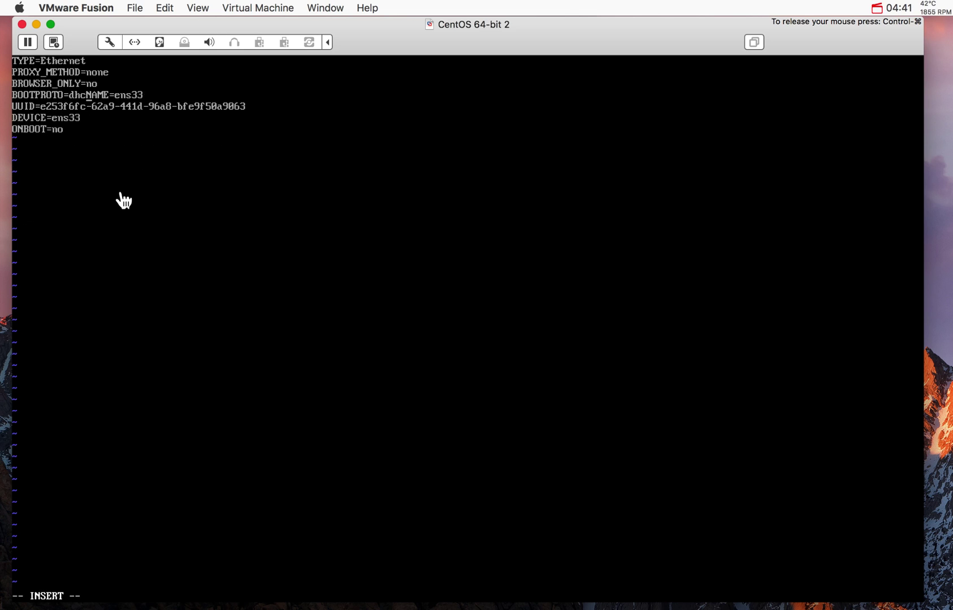
{"action": "key", "text": "BackSpace"}
{"action": "key", "text": "BackSpace"}
{"action": "key", "text": "BackSpace"}
{"action": "key", "text": "BackSpace"}
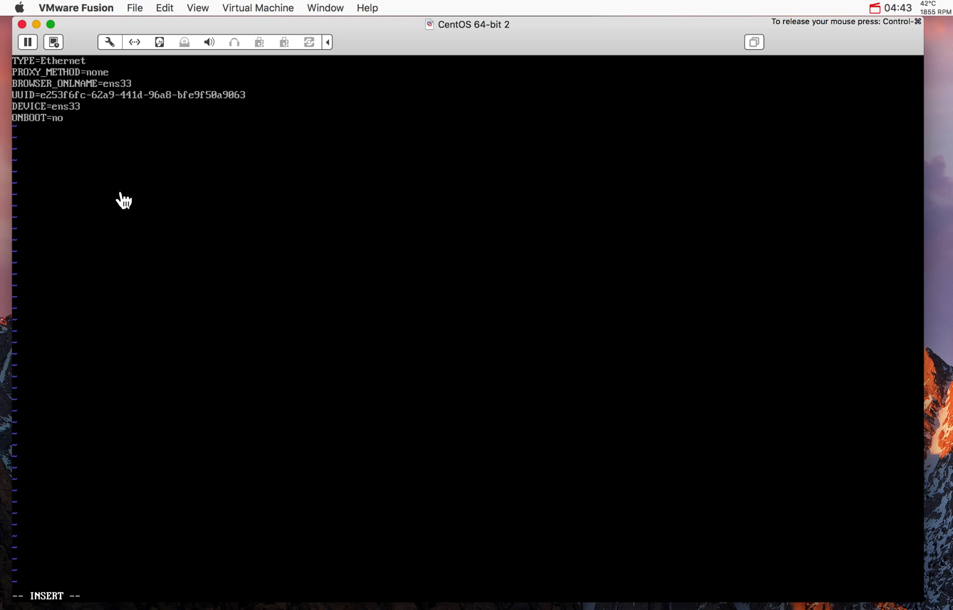
{"action": "key", "text": "Escape"}
{"action": "key", "text": "shift+2"}
{"action": "key", "text": "BackSpace"}
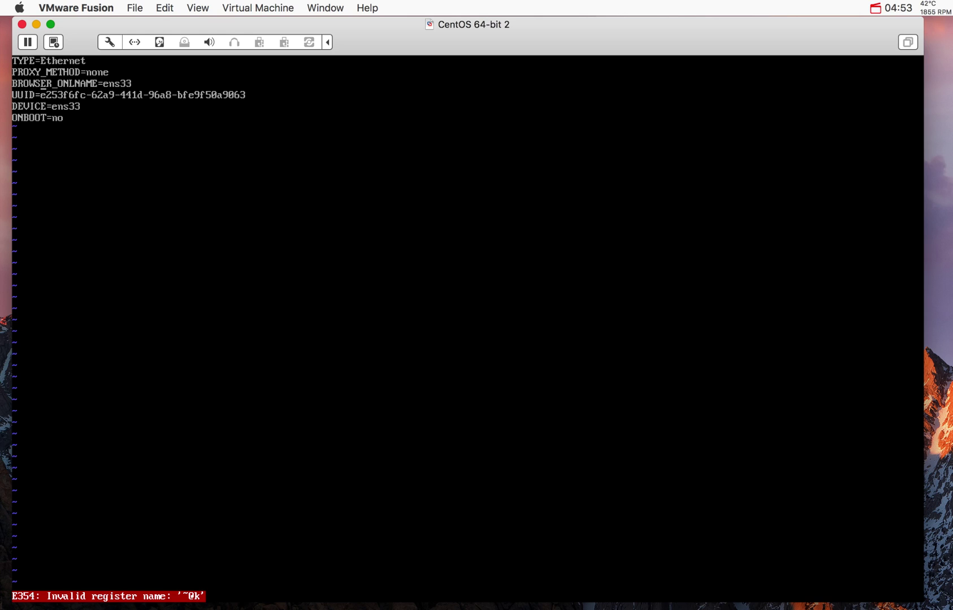
Step: Write ifcfg-ens33 with IPADDR=172.16.60.12 and NETMASK=255.255.255.0 using :wq
{"action": "key", "text": "super+Tab"}
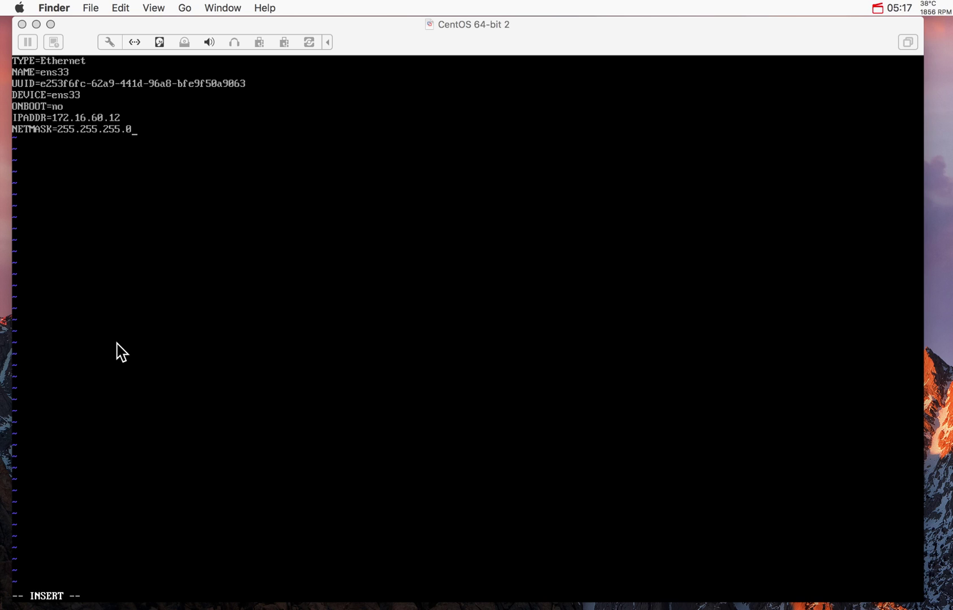
{"action": "left_click", "coordinate": [116, 345]}
{"action": "key", "text": "Escape"}
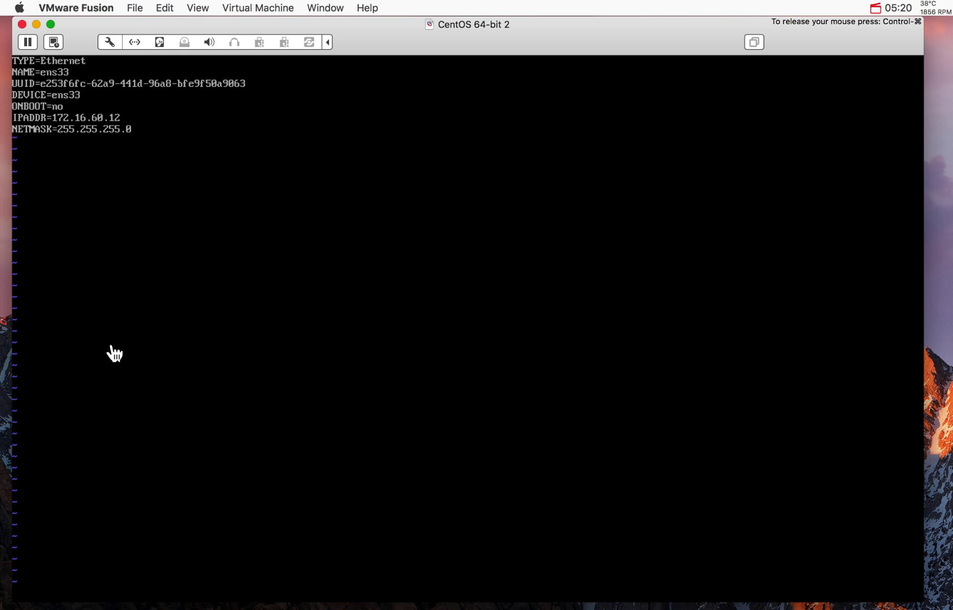
{"action": "type", "text": ":wq"}
{"action": "key", "text": "Return"}
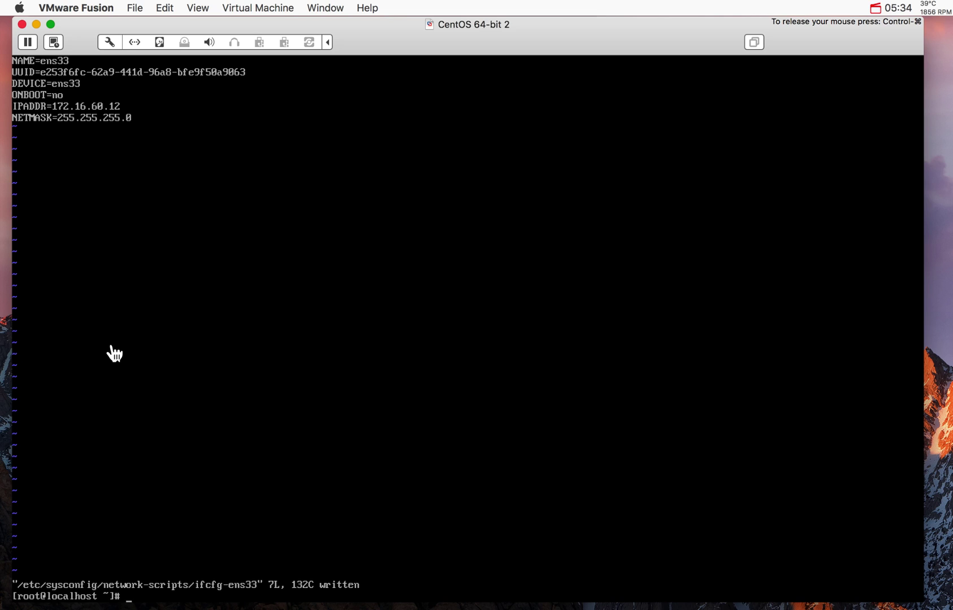
{"action": "left_click", "coordinate": [299, 606]}
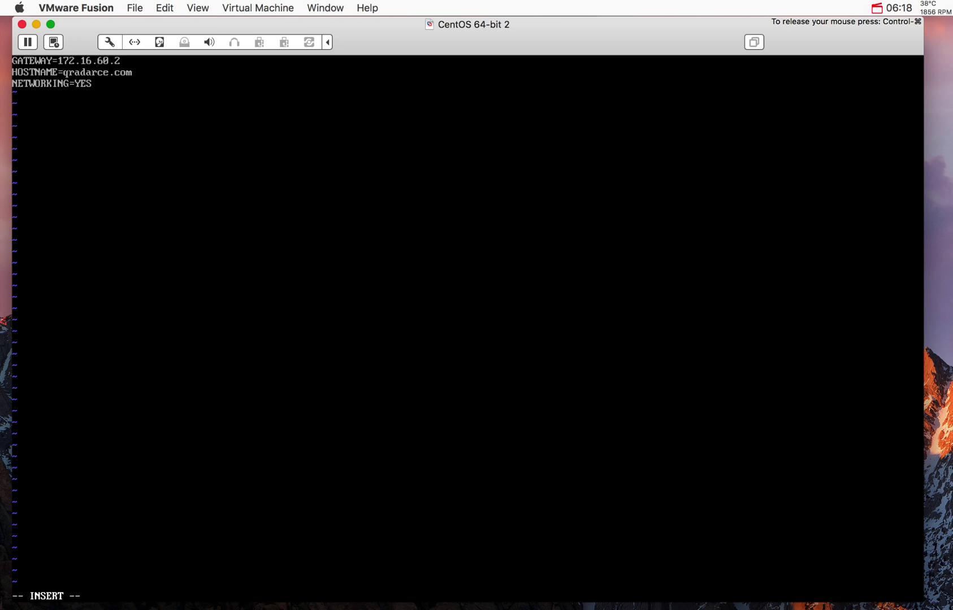
Step: Leave vi insert mode after adding the GATEWAY=172.16.60.2, HOSTNAME=qradarce.com and NETWORKING=YES lines
{"action": "key", "text": "Escape"}
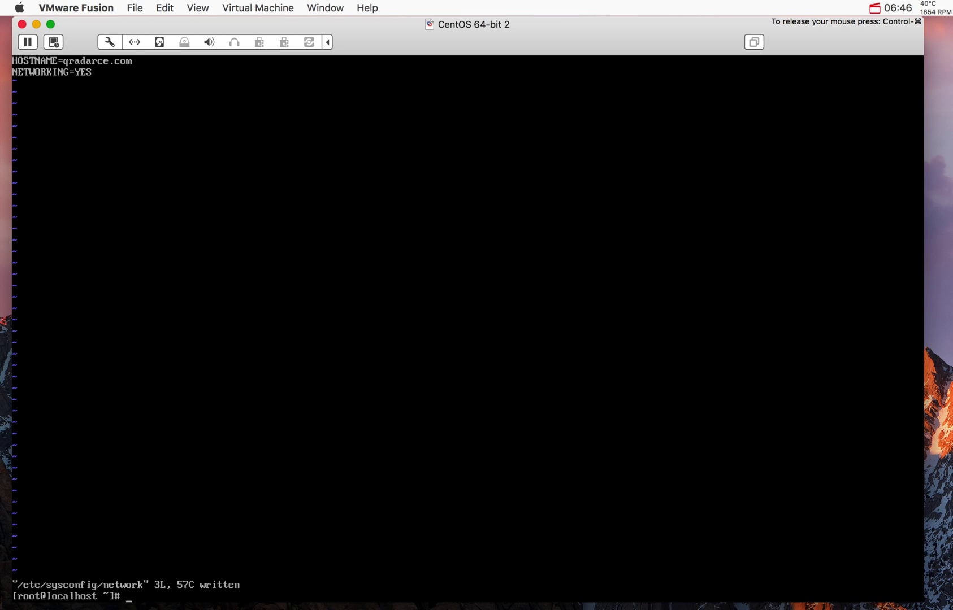
Step: Clear the VM terminal and open /etc/resolv.conf in vi
{"action": "key", "text": "ctrl+super"}
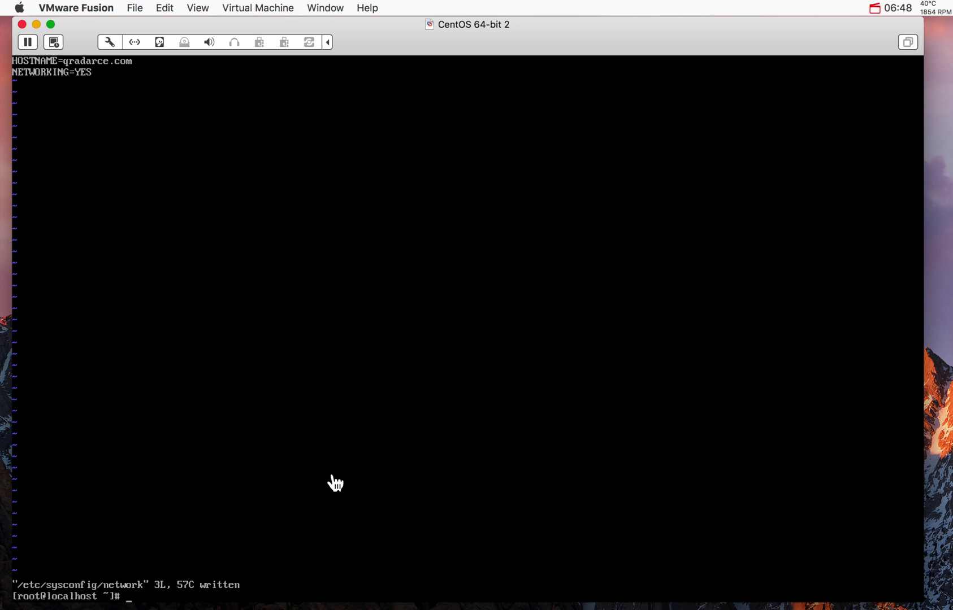
{"action": "key", "text": "super+Tab"}
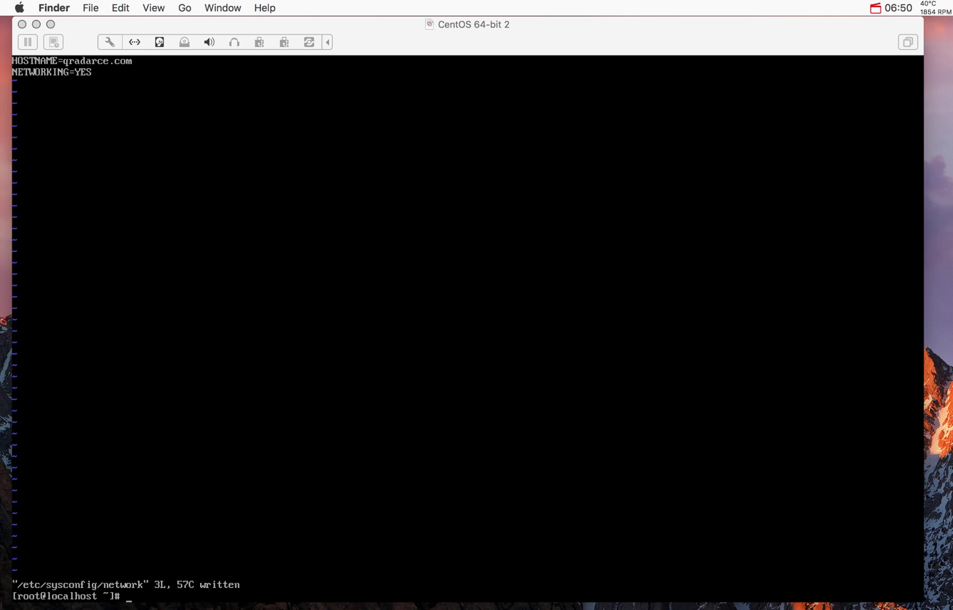
{"action": "key", "text": "ctrl+l"}
{"action": "type", "text": "vi /etc/resolv.conf"}
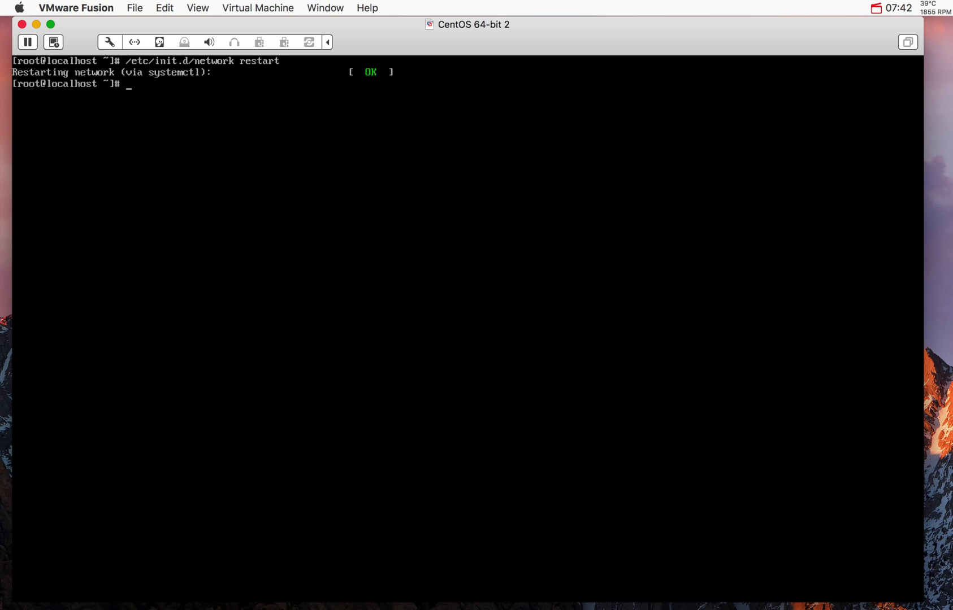
{"action": "key", "text": "super+Tab"}
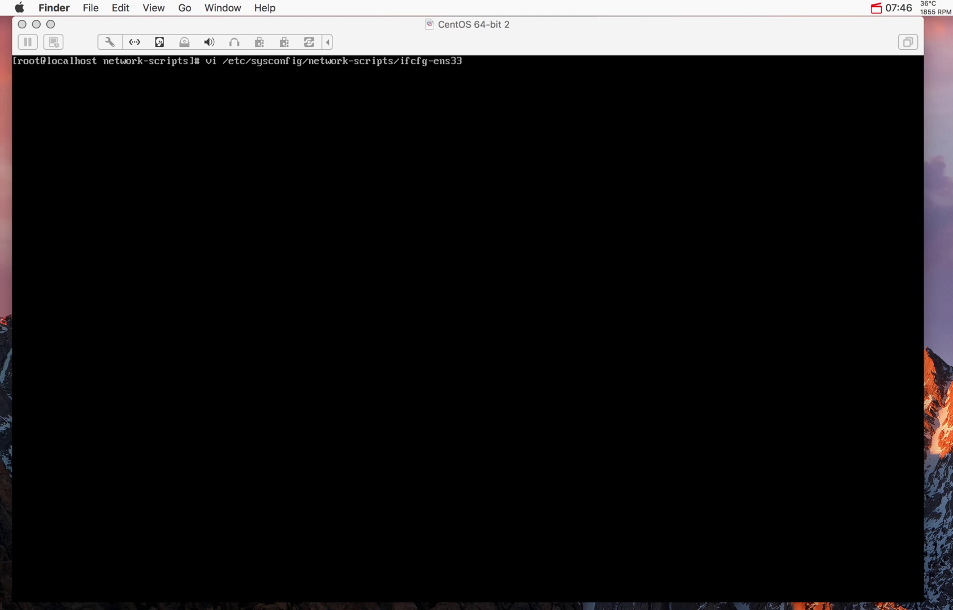
{"action": "left_click", "coordinate": [614, 340]}
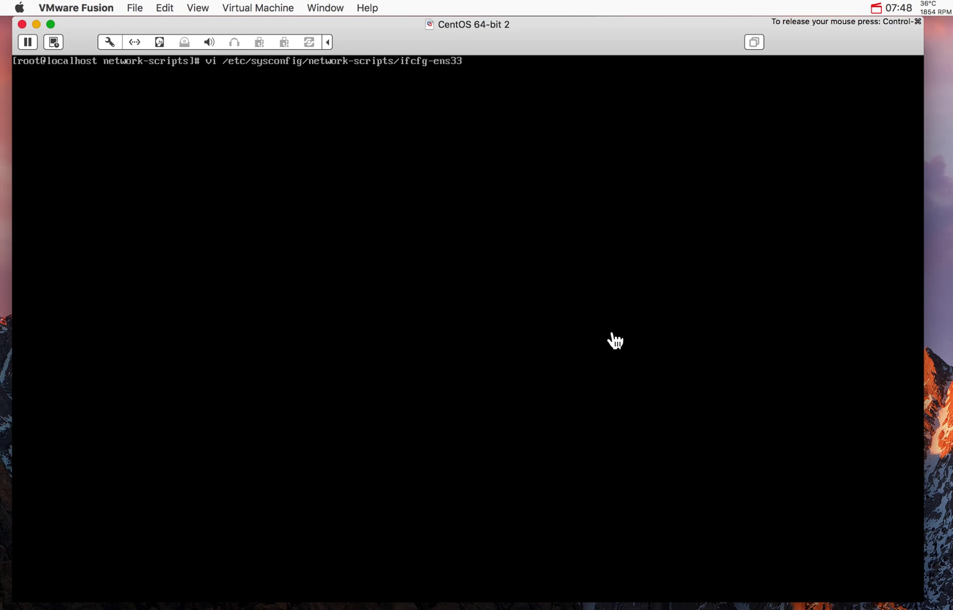
{"action": "key", "text": "Return"}
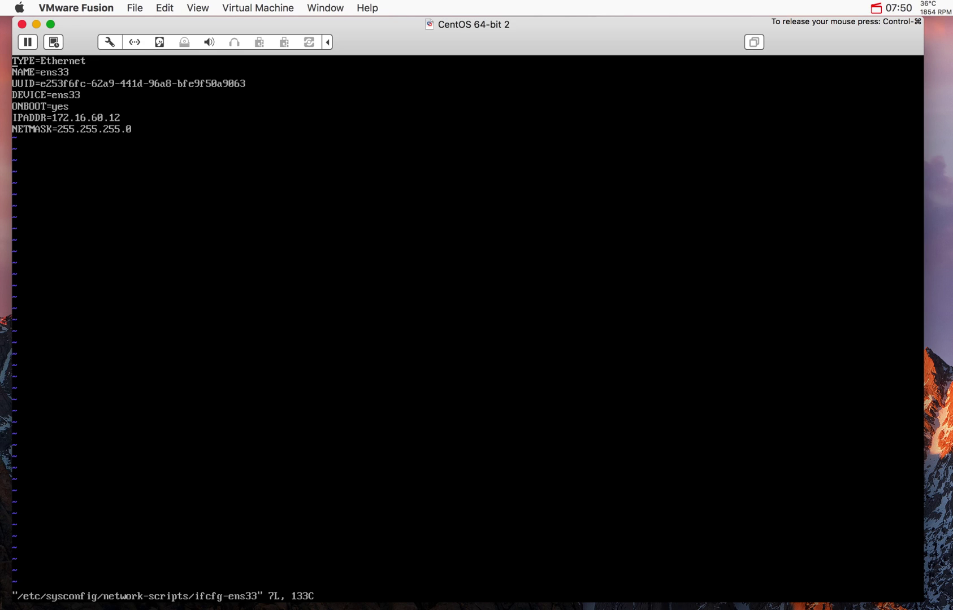
{"action": "key", "text": "Down"}
{"action": "key", "text": "Down"}
{"action": "key", "text": "Down"}
{"action": "type", "text": ":"}
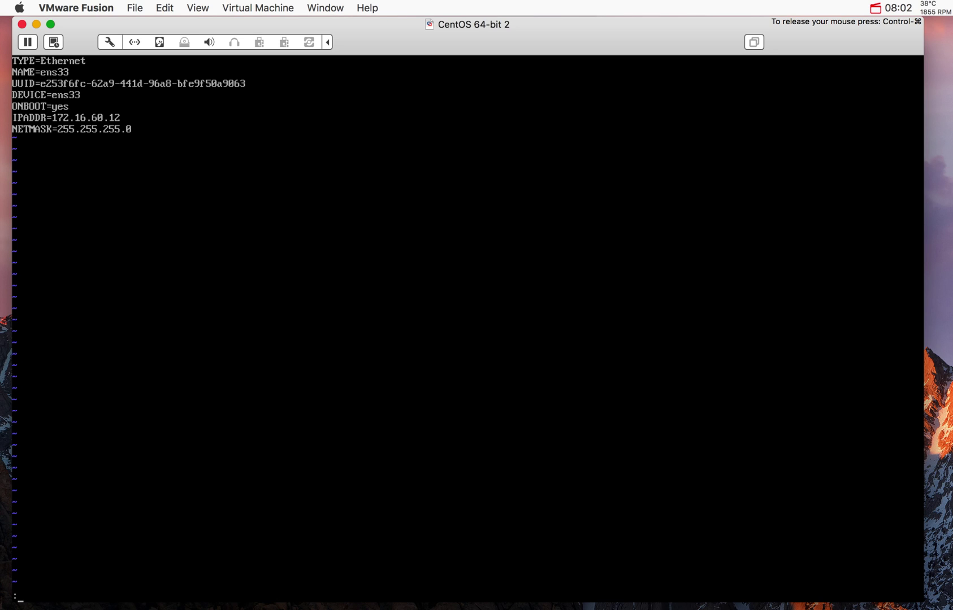
{"action": "type", "text": "wq"}
{"action": "key", "text": "Return"}
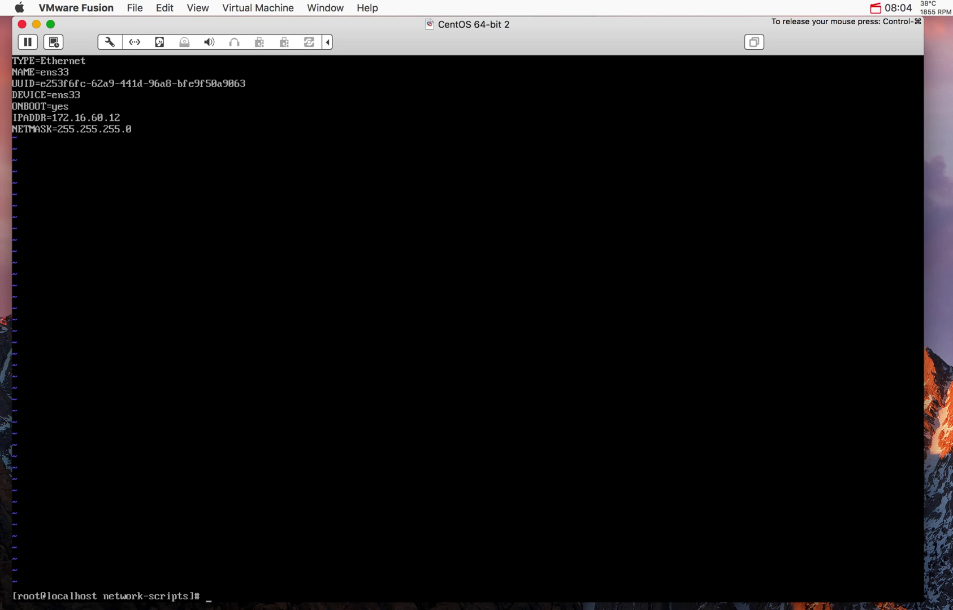
Step: Ping google.com, stop it after 3 replies with 0% loss, and run yum install nano
{"action": "type", "text": "ping google.com"}
{"action": "key", "text": "Return"}
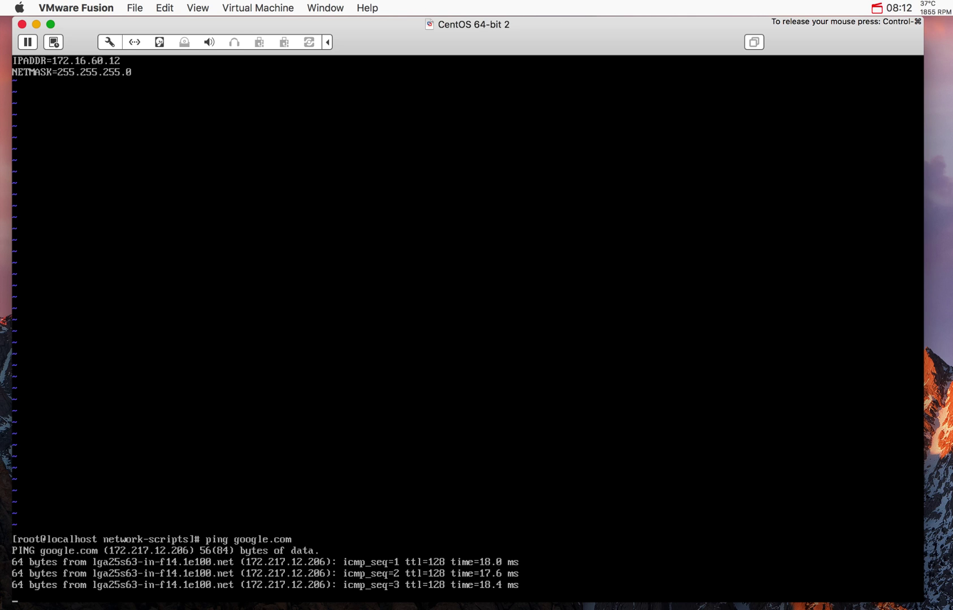
{"action": "key", "text": "ctrl+c"}
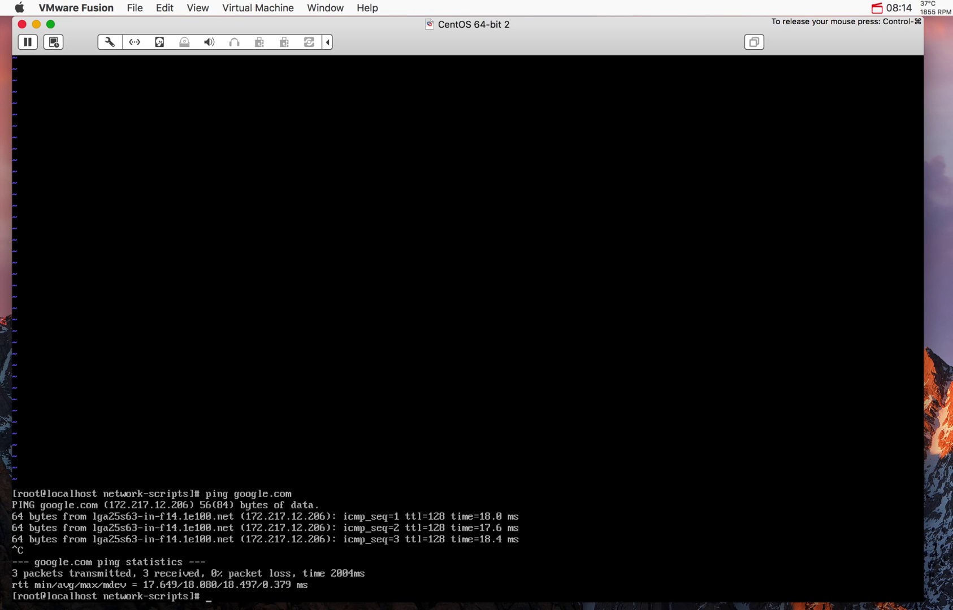
{"action": "type", "text": "yum install"}
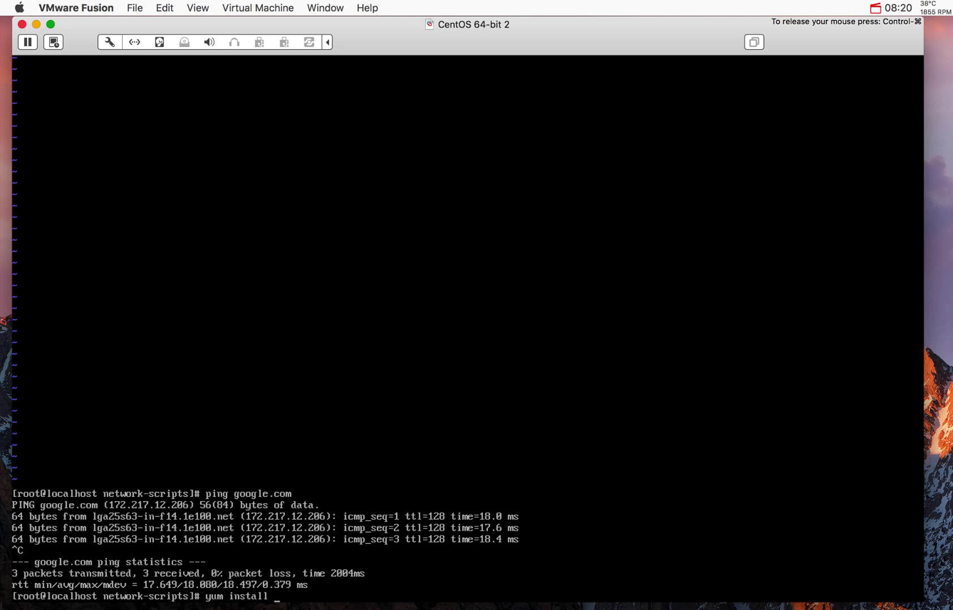
{"action": "type", "text": " nano"}
{"action": "key", "text": "Return"}
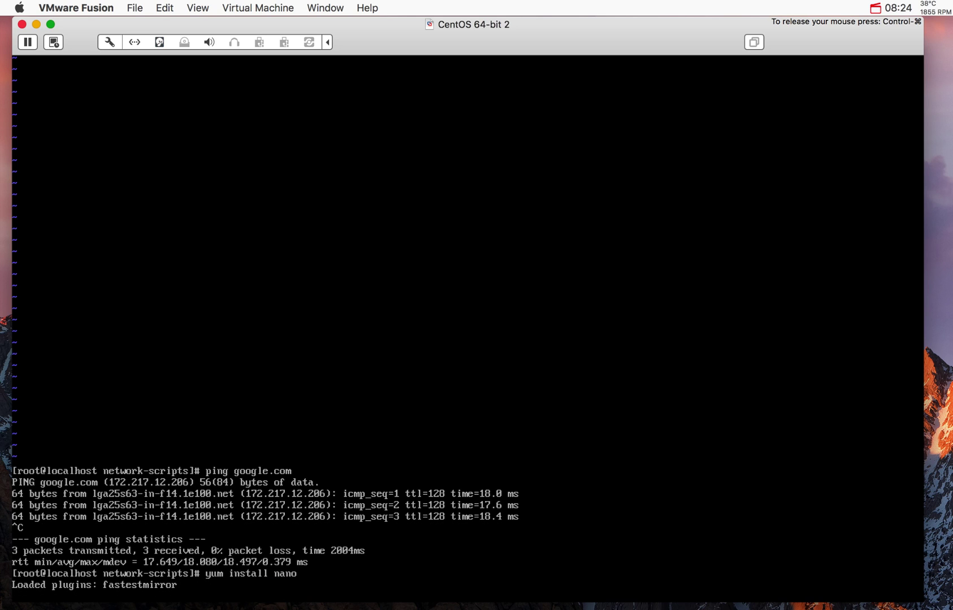